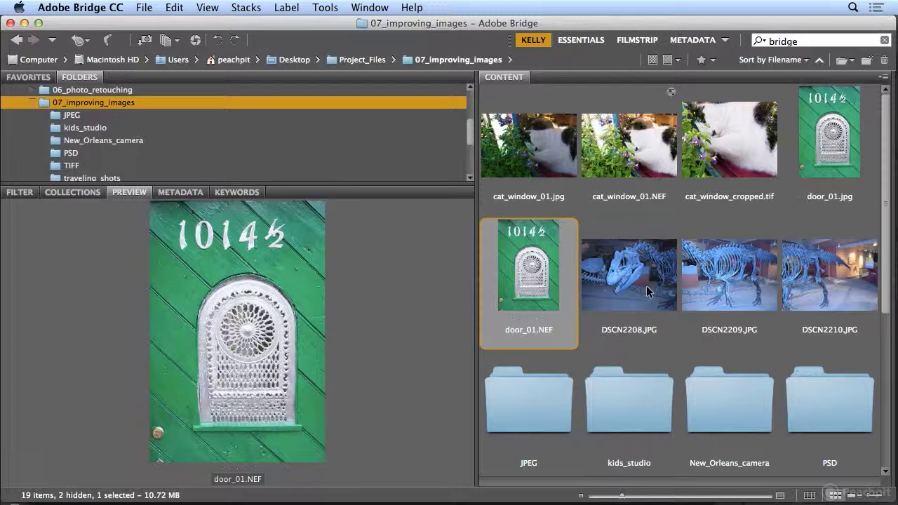
Step: Open door_01.NEF in Camera Raw and set Blacks to -19, Clarity to +17 and Exposure to 0.00
double_click(550, 277)
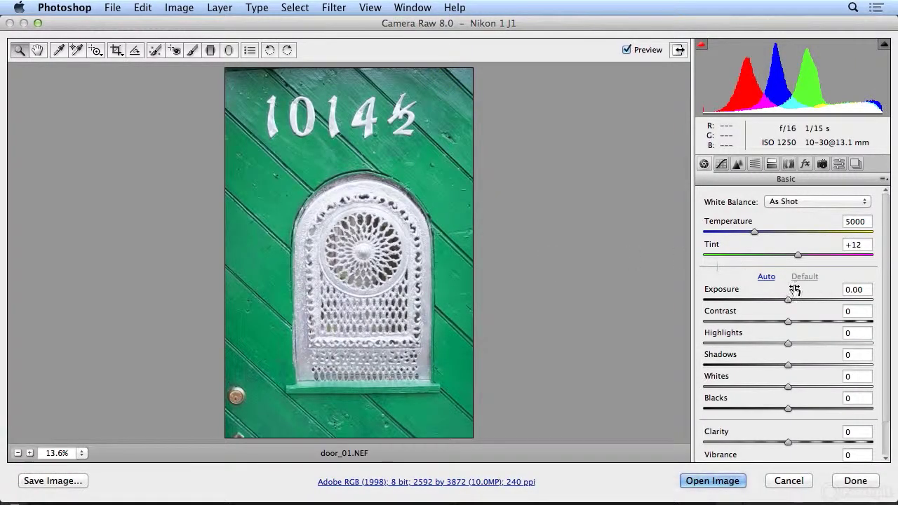
drag(789, 301, 798, 301)
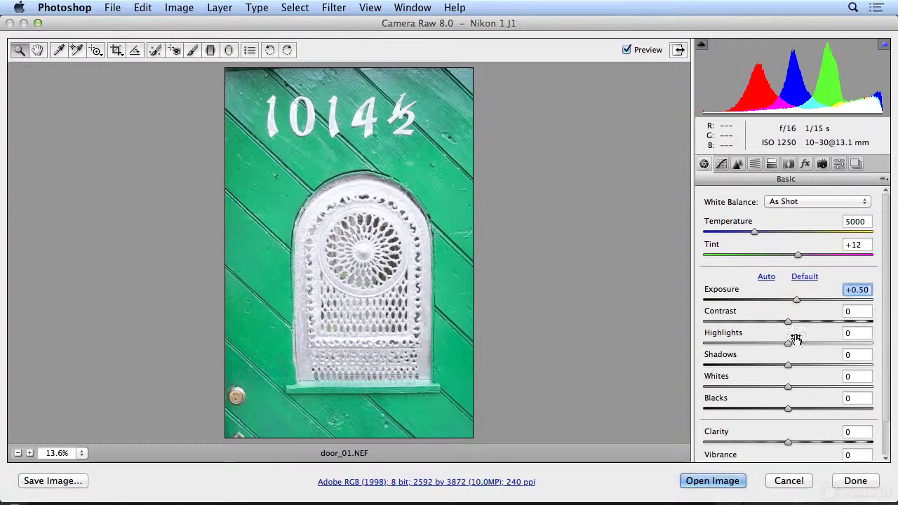
click(789, 409)
drag(789, 413, 802, 442)
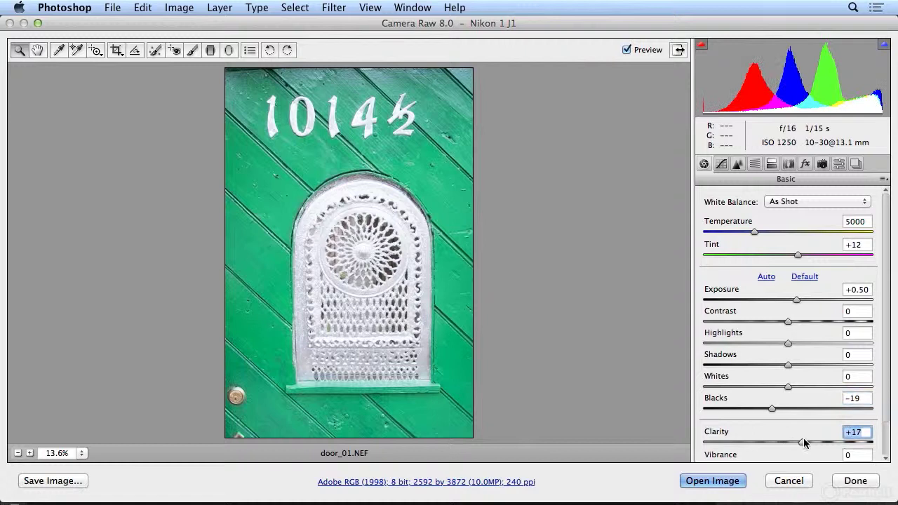
drag(798, 302, 791, 304)
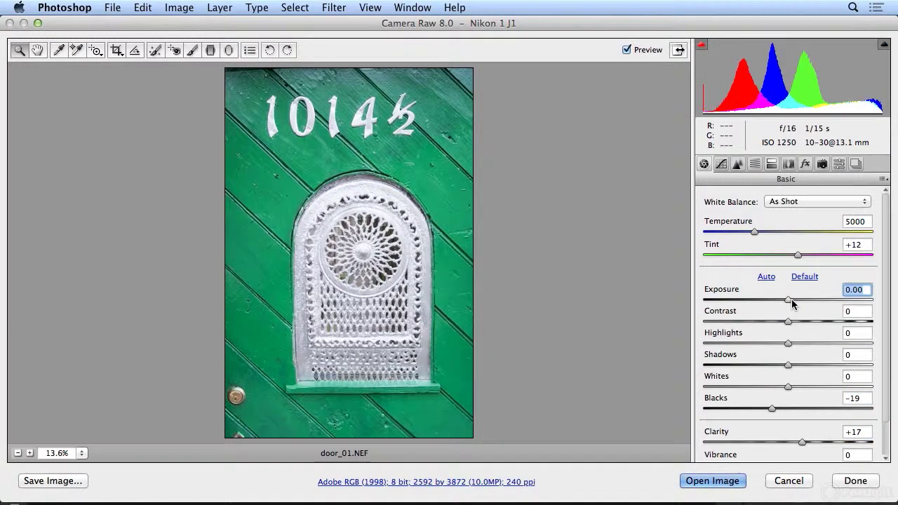
Step: Set Exposure to -0.05, Highlights to +18, Shadows to -22 and Vibrance to +31, comparing the door photo before and after
drag(788, 365, 803, 346)
click(637, 49)
click(638, 50)
scroll(815, 441, down, 2)
drag(789, 427, 818, 428)
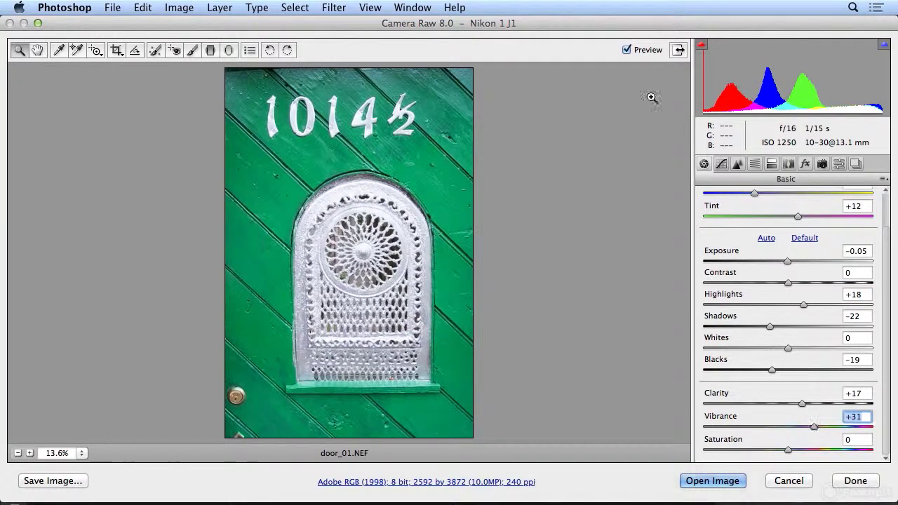
click(631, 49)
click(630, 49)
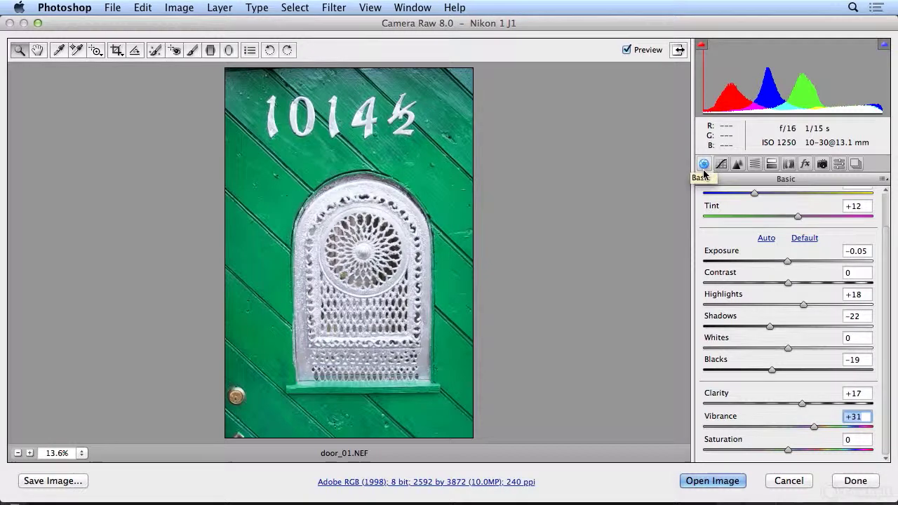
Step: Try the door photo's Greens hue at -90 and at +65, comparing each setting with the unadjusted version
click(754, 164)
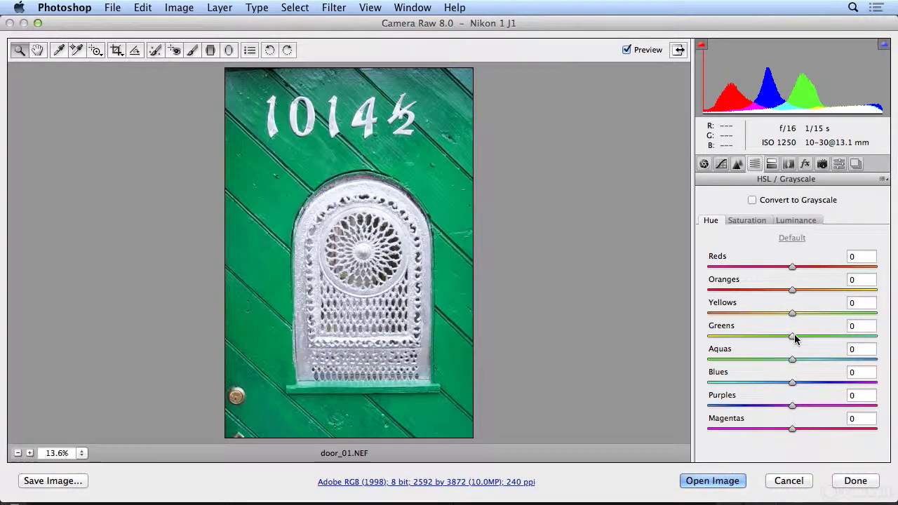
drag(792, 338, 717, 341)
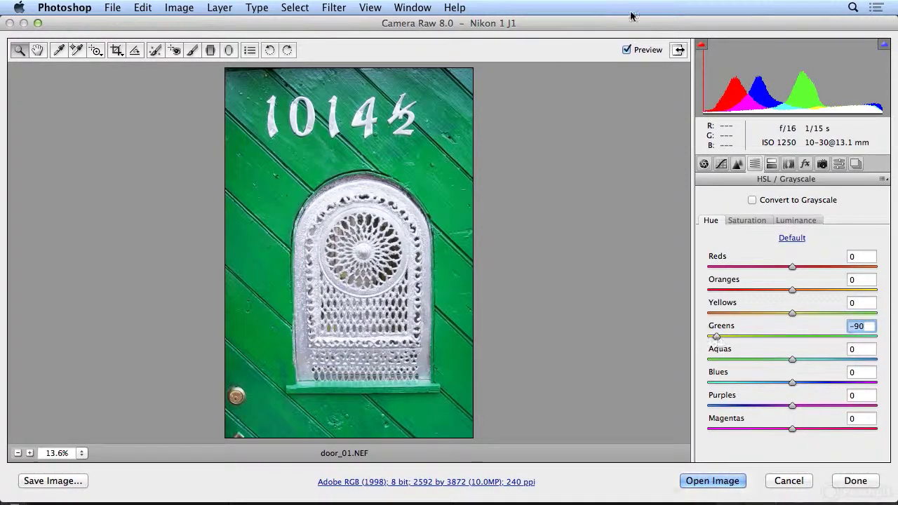
click(636, 50)
click(636, 51)
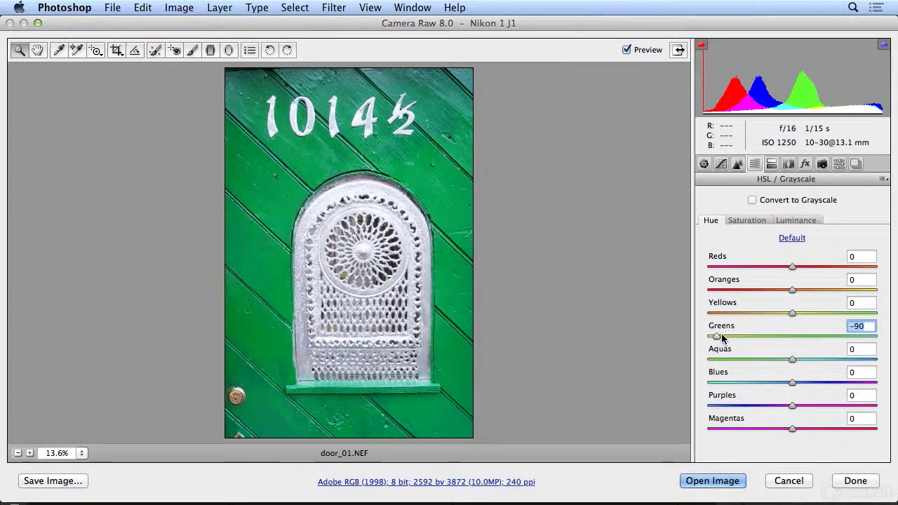
click(638, 51)
click(638, 51)
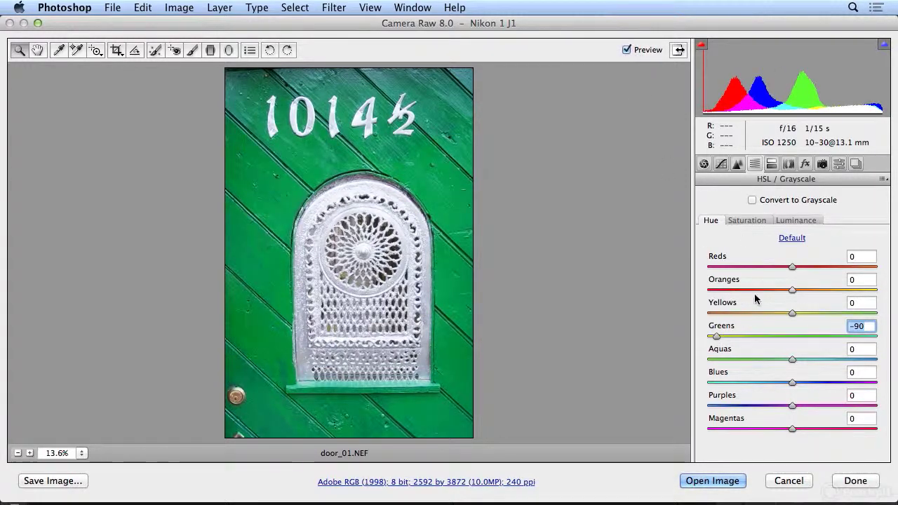
drag(717, 337, 850, 349)
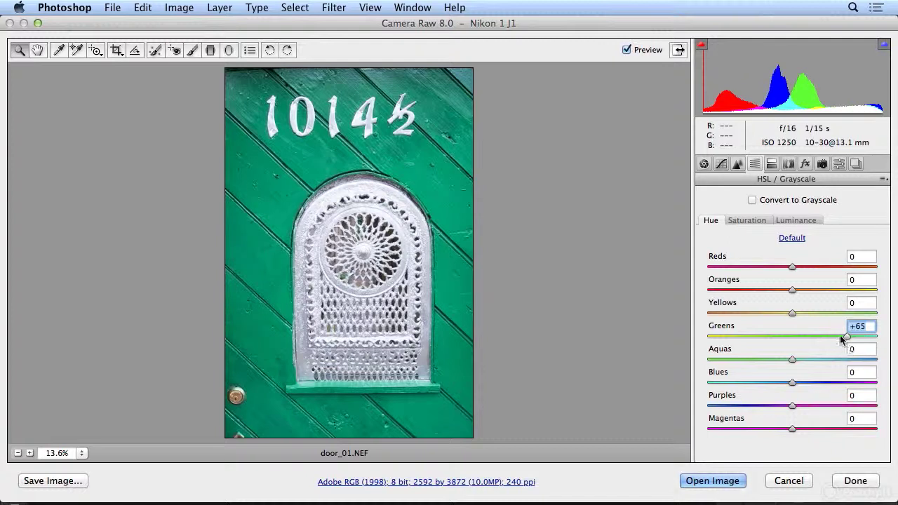
click(640, 52)
click(641, 53)
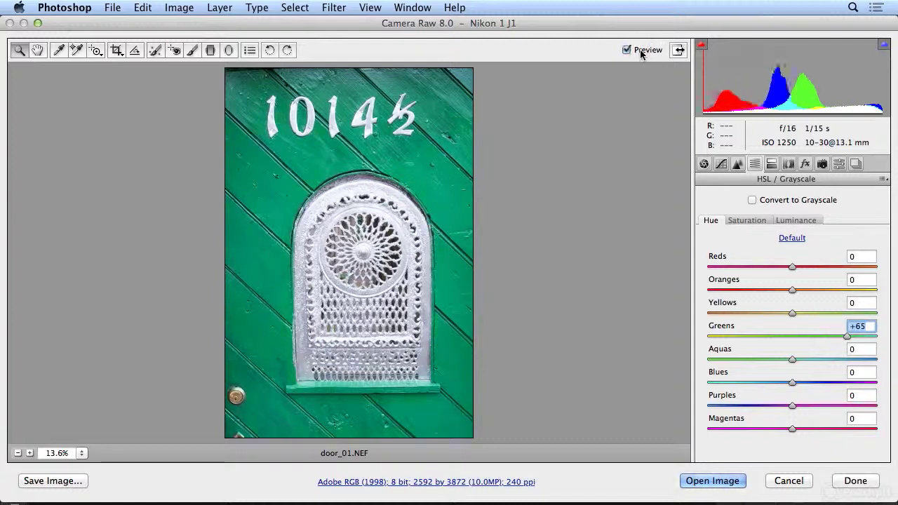
Step: Set the door photo's Greens hue to +23 and its Aquas hue to -62
drag(847, 339, 809, 351)
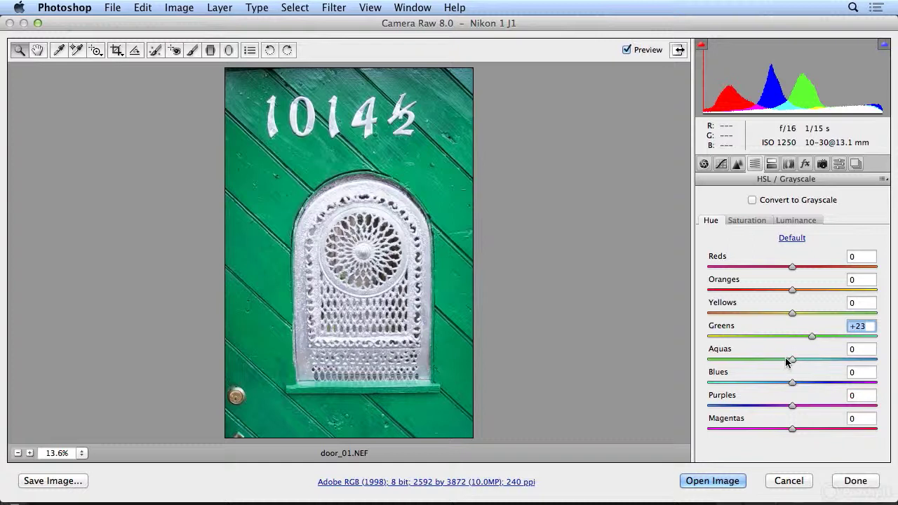
drag(792, 360, 747, 365)
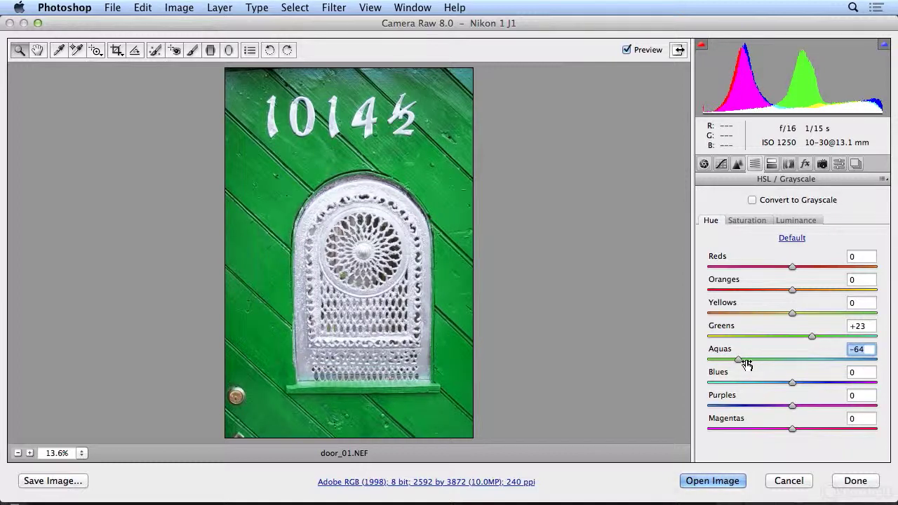
mouse_move(748, 364)
mouse_down()
mouse_move(756, 361)
mouse_move(749, 363)
mouse_up()
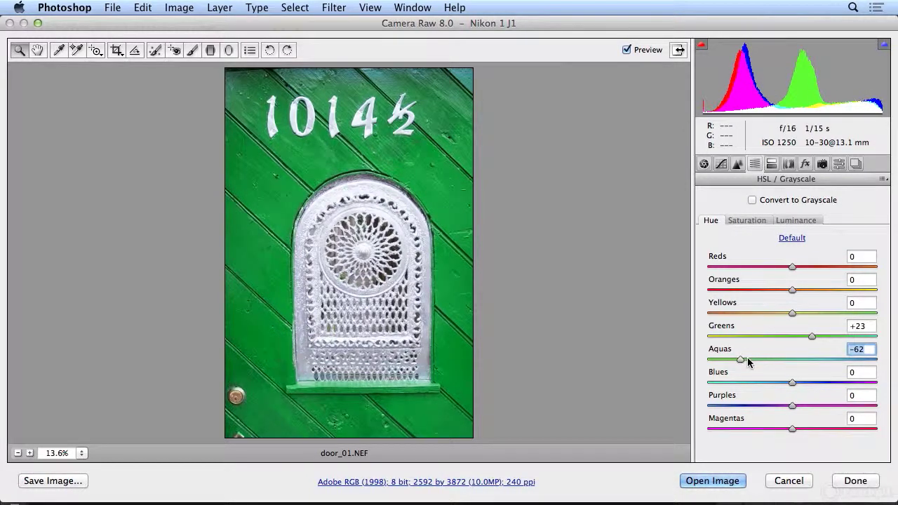
Step: Set the door photo's Greens luminance to -98 and Aquas luminance to -39, and compare before and after
click(800, 222)
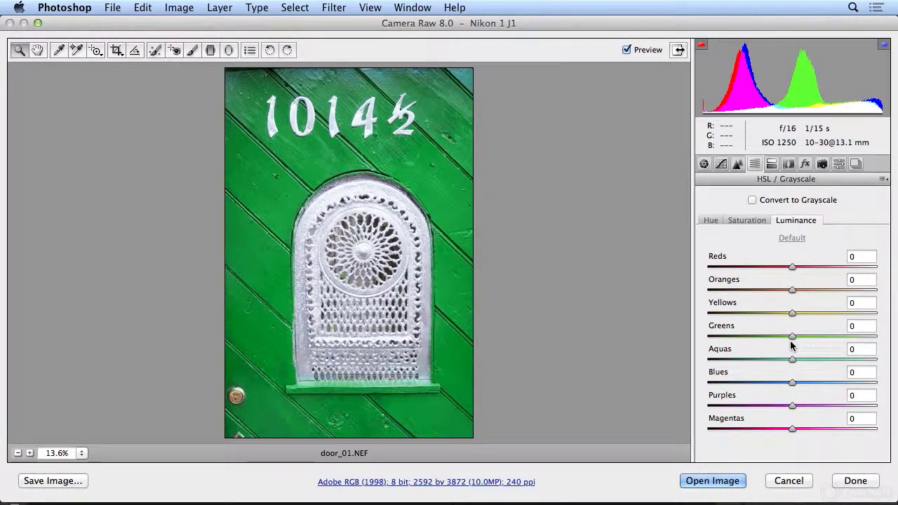
drag(792, 337, 709, 337)
drag(793, 360, 759, 360)
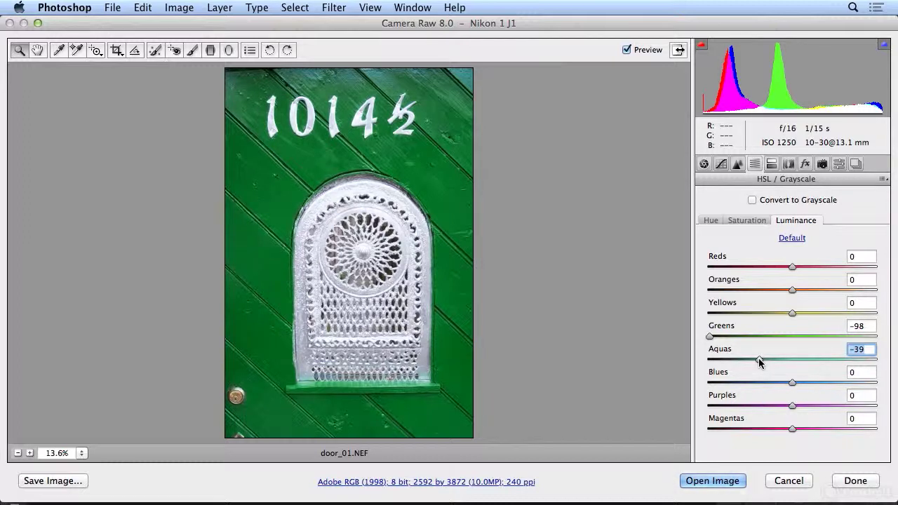
click(634, 51)
click(634, 52)
click(634, 51)
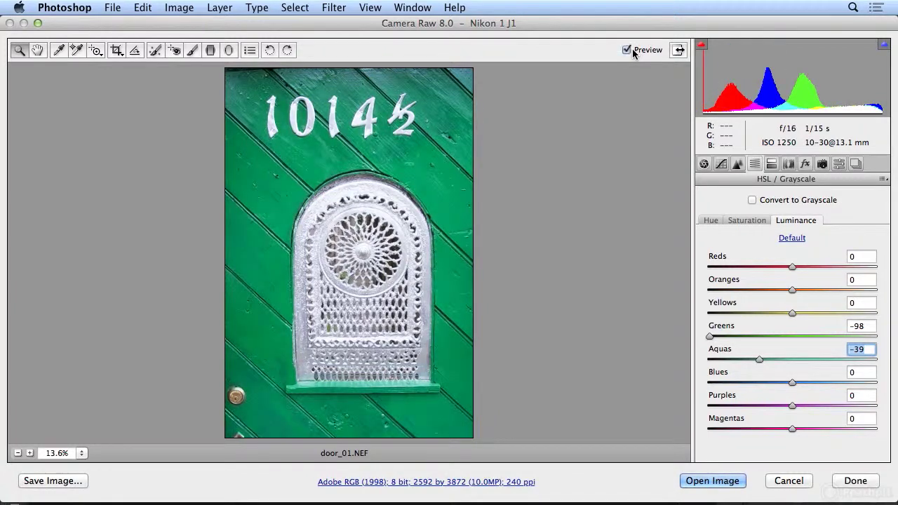
click(633, 53)
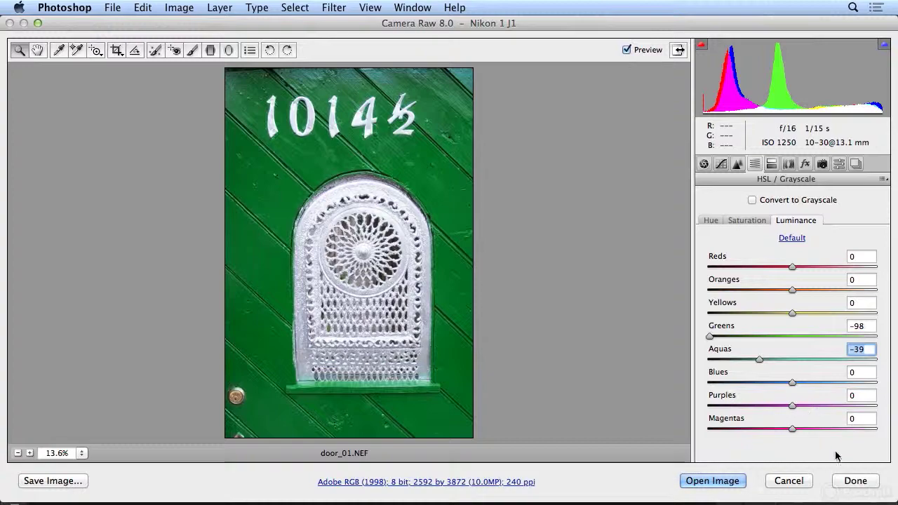
Step: Apply the Camera Raw edits and compare door_01.jpg with the edited door_01.NEF in Bridge
click(854, 481)
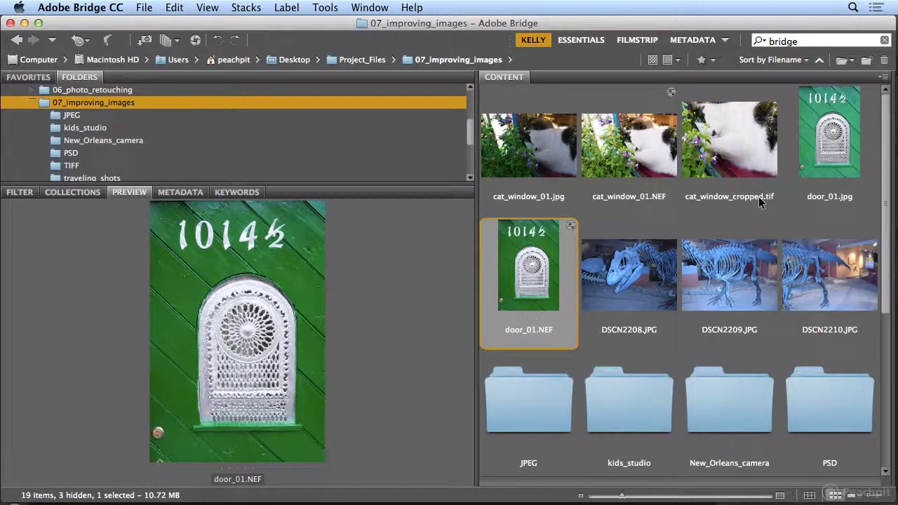
click(824, 167)
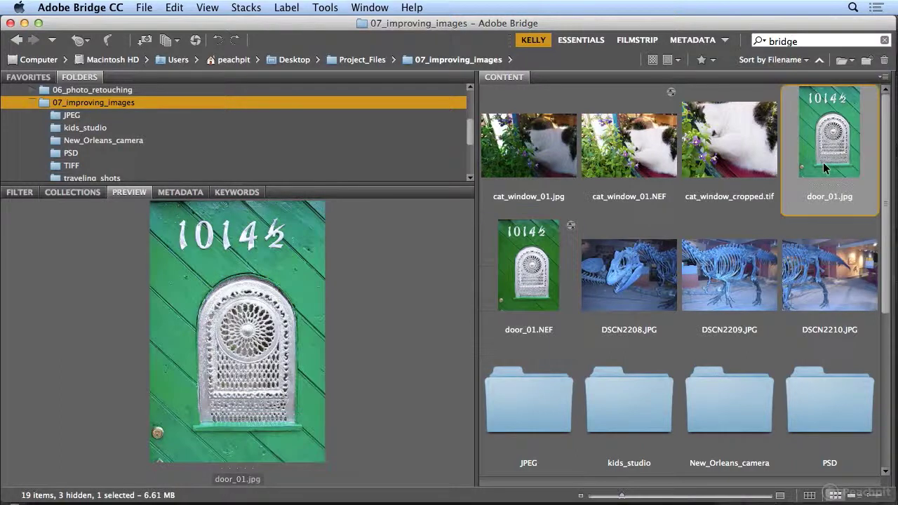
click(535, 291)
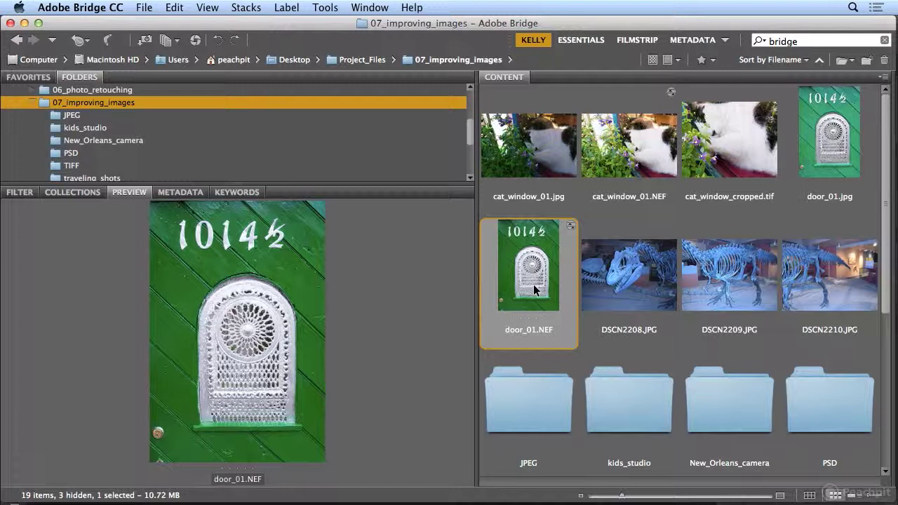
Step: Open table_and_chairs_01.NEF in Camera Raw and set Exposure to +0.65, Blacks to -60, Whites to -34 and Shadows to -83
scroll(661, 331, down, 5)
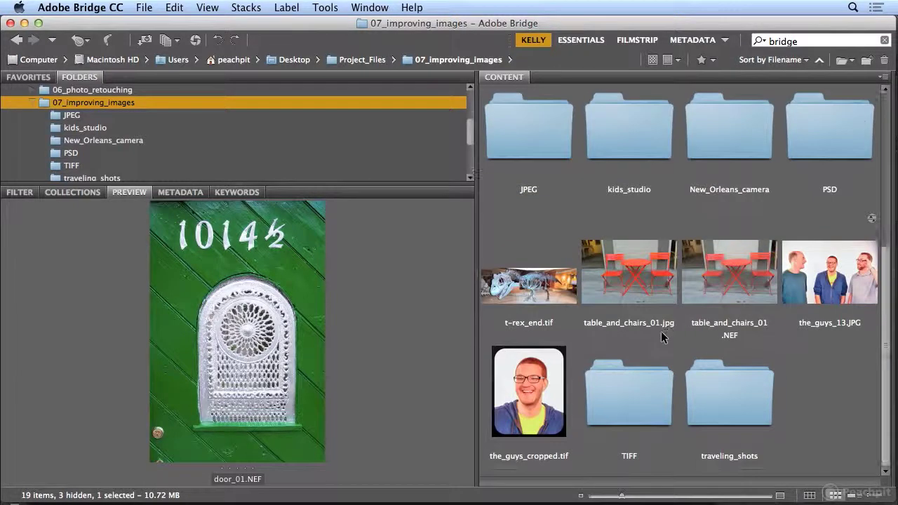
double_click(729, 291)
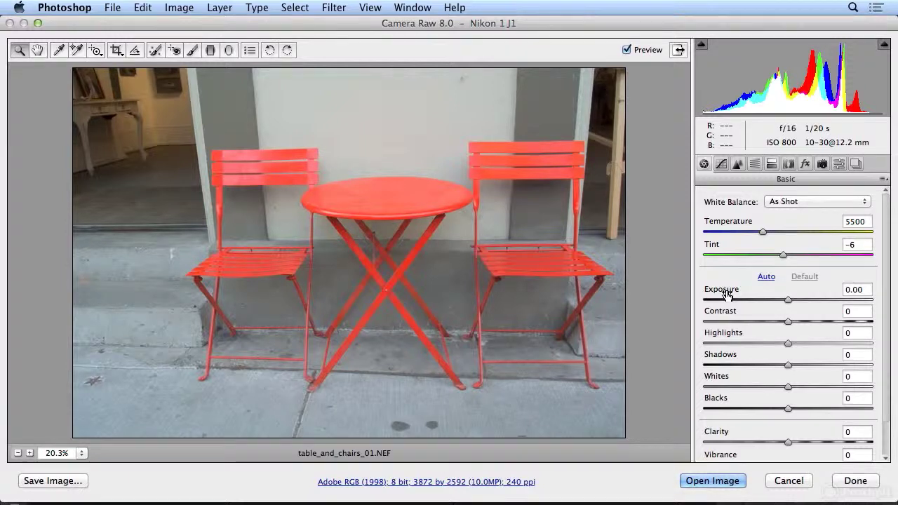
mouse_move(788, 302)
mouse_down()
mouse_move(796, 302)
mouse_move(771, 308)
mouse_move(798, 312)
mouse_up()
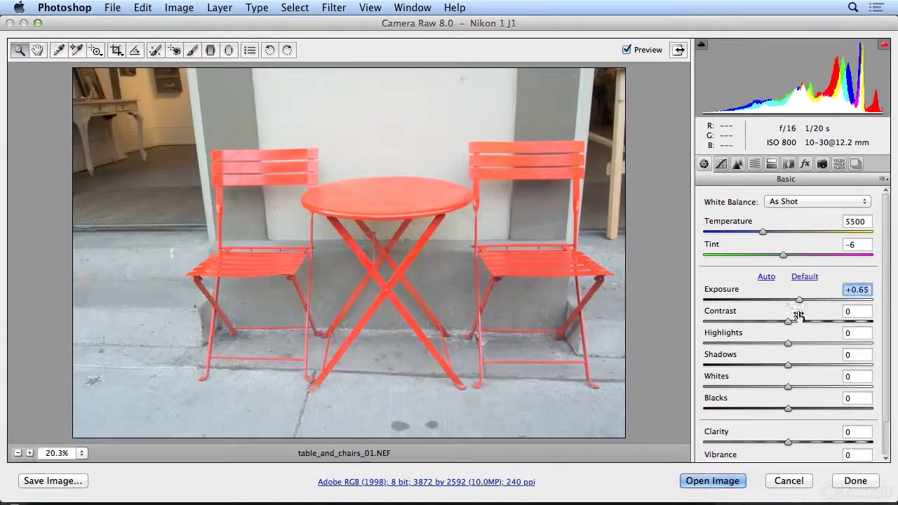
drag(789, 409, 740, 417)
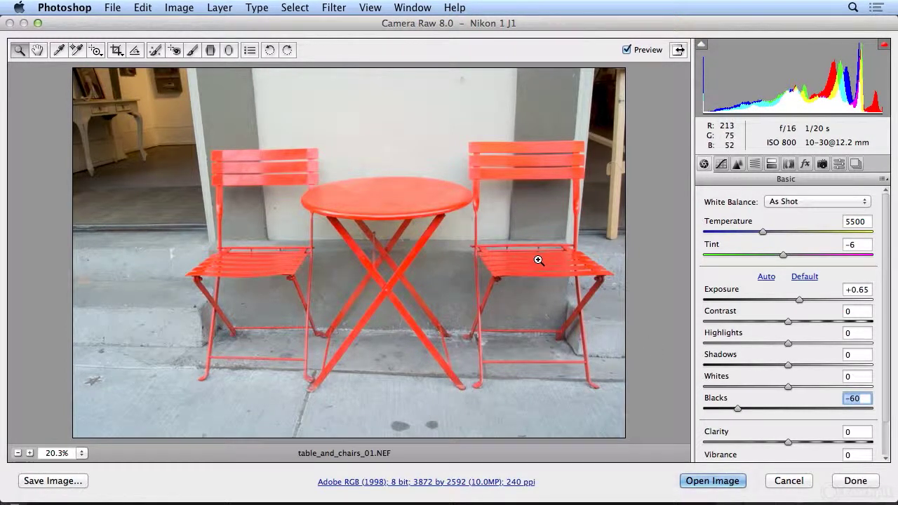
drag(787, 388, 719, 377)
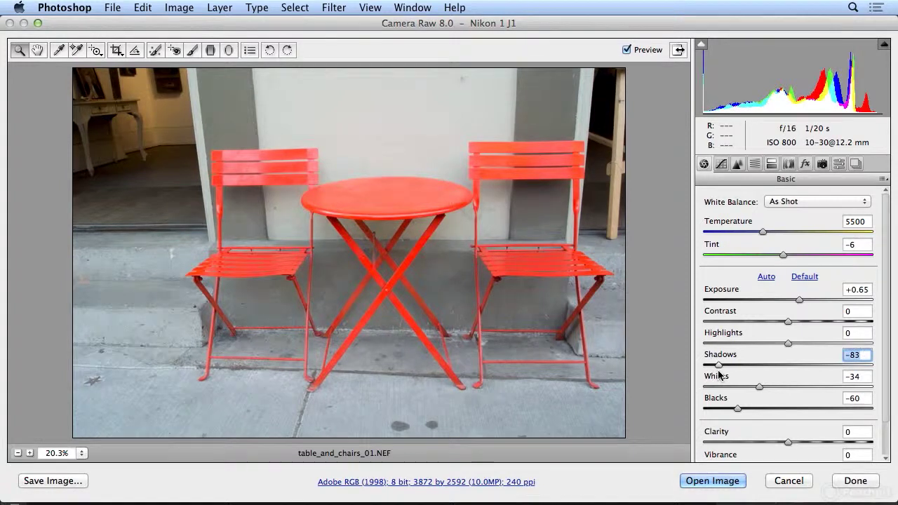
Step: Set the table and chairs photo's hues to Reds -58, Oranges +33 and Yellows -66
click(753, 167)
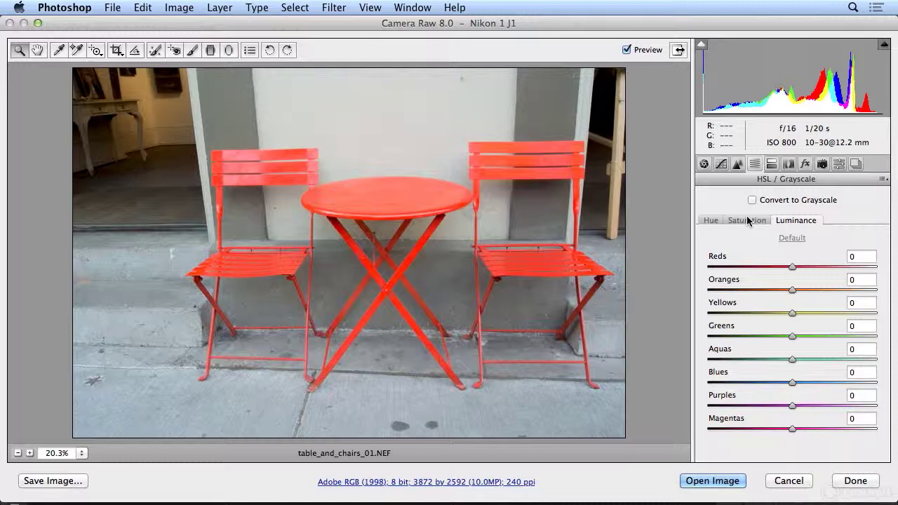
click(711, 224)
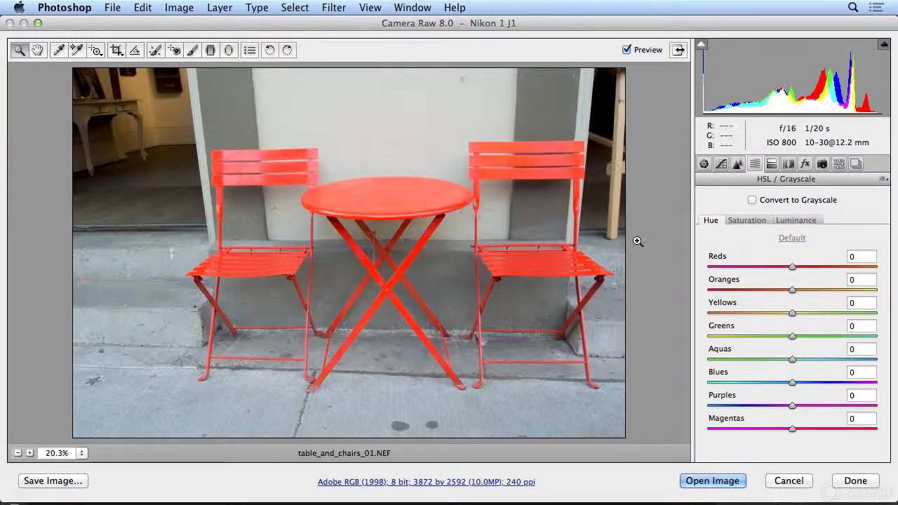
drag(790, 273, 732, 275)
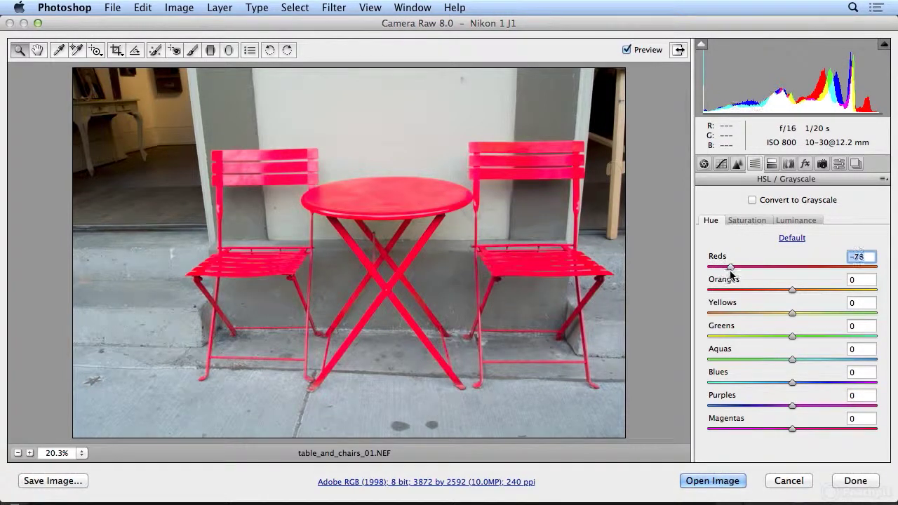
drag(793, 291, 819, 295)
mouse_move(734, 274)
mouse_down()
mouse_move(767, 274)
mouse_move(747, 277)
mouse_up()
drag(792, 313, 737, 315)
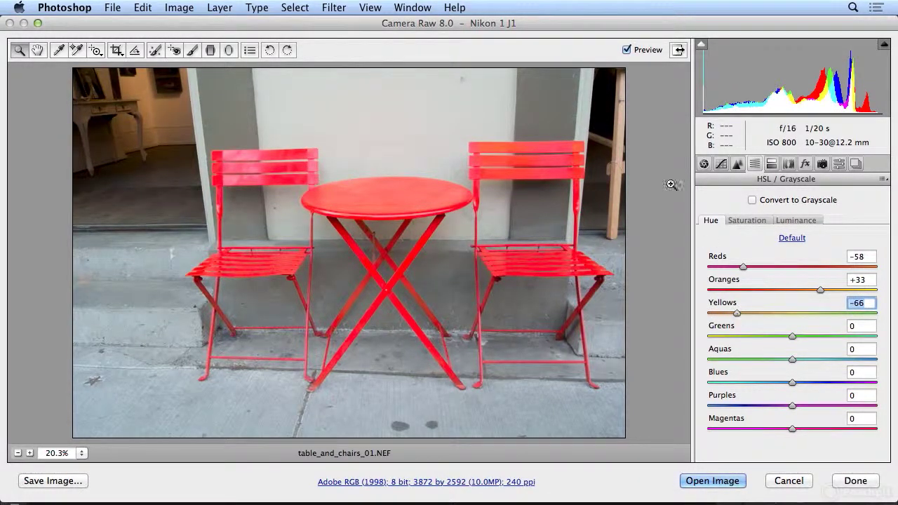
Step: Compare the table and chairs photo before and after the hue adjustments and the Basic tone adjustments
click(628, 50)
click(628, 50)
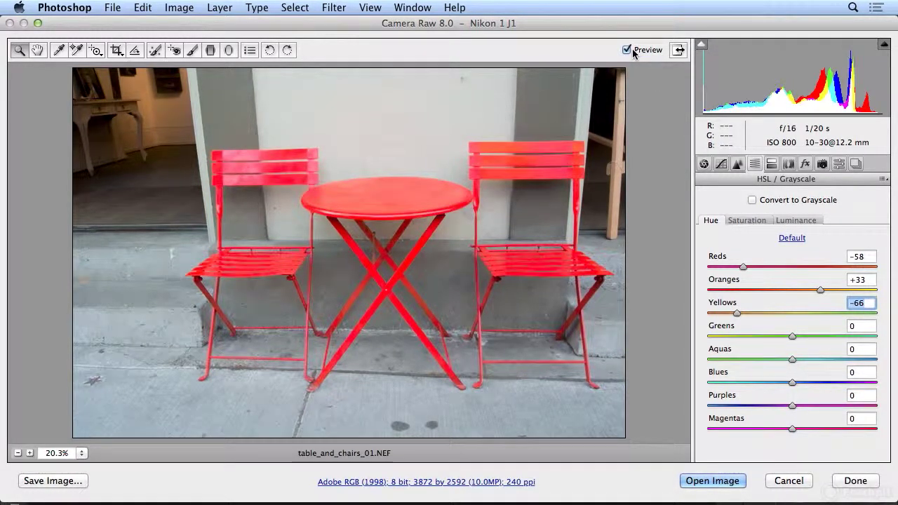
click(634, 53)
click(634, 53)
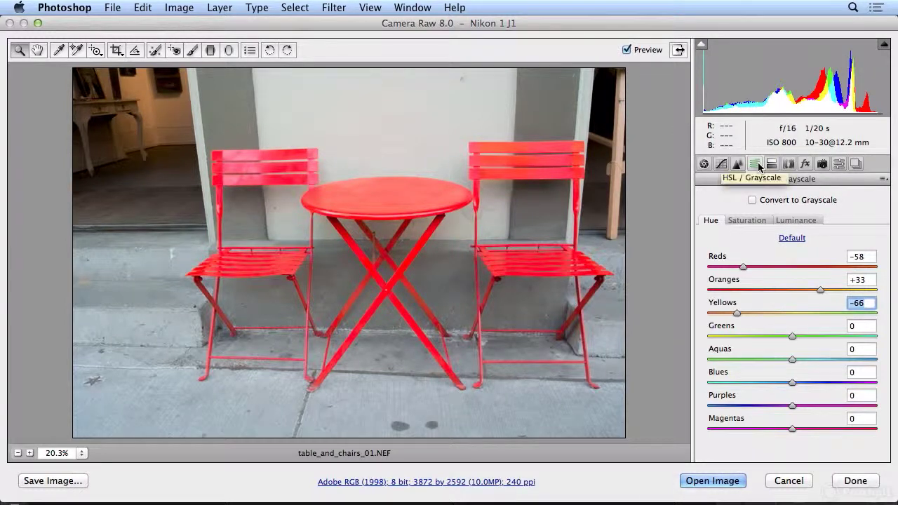
click(704, 164)
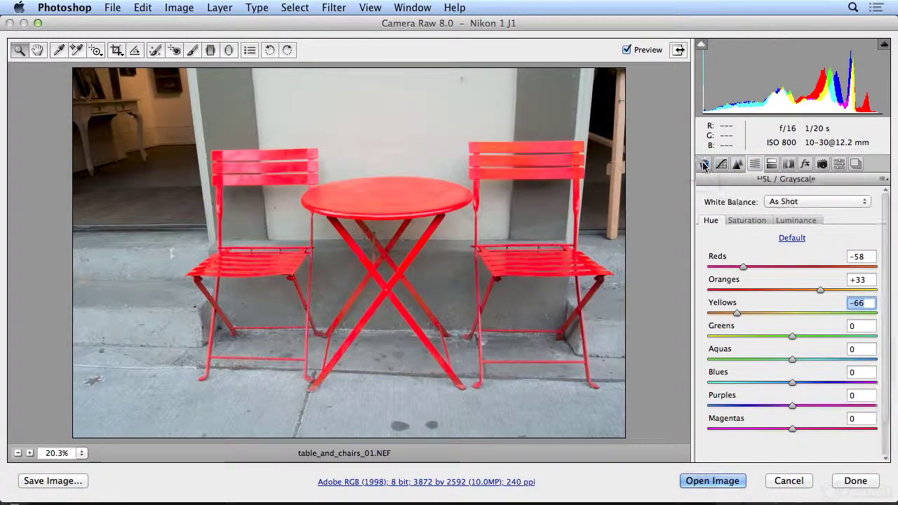
click(647, 50)
click(647, 50)
click(647, 50)
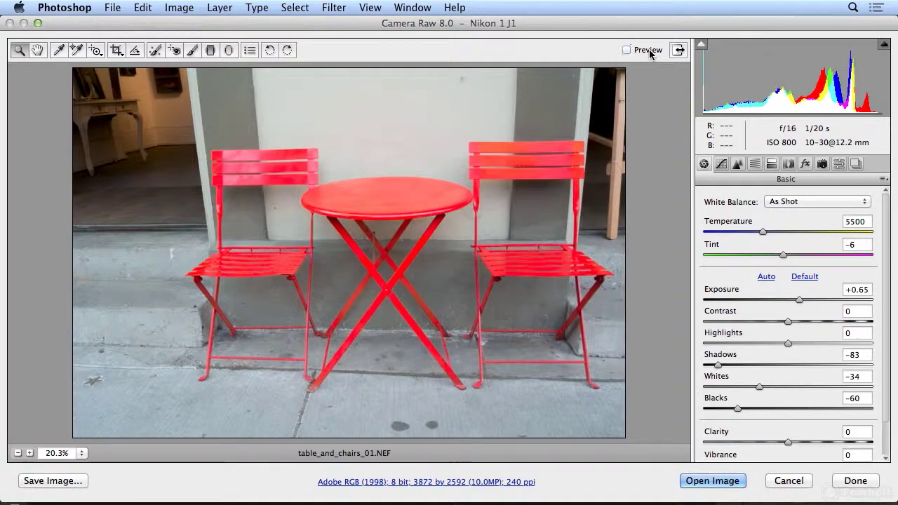
click(649, 53)
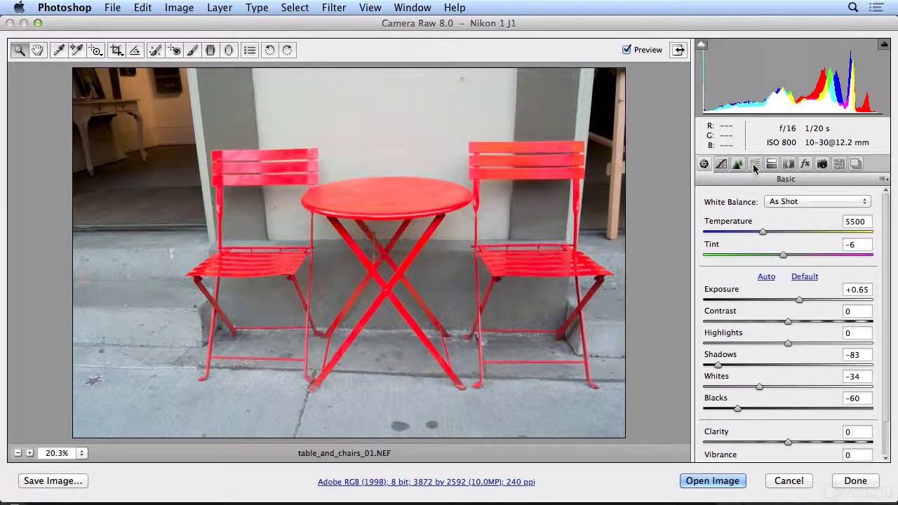
Step: Compare the hue changes with the original and refine the hues to Reds -46 and Oranges +14
click(755, 166)
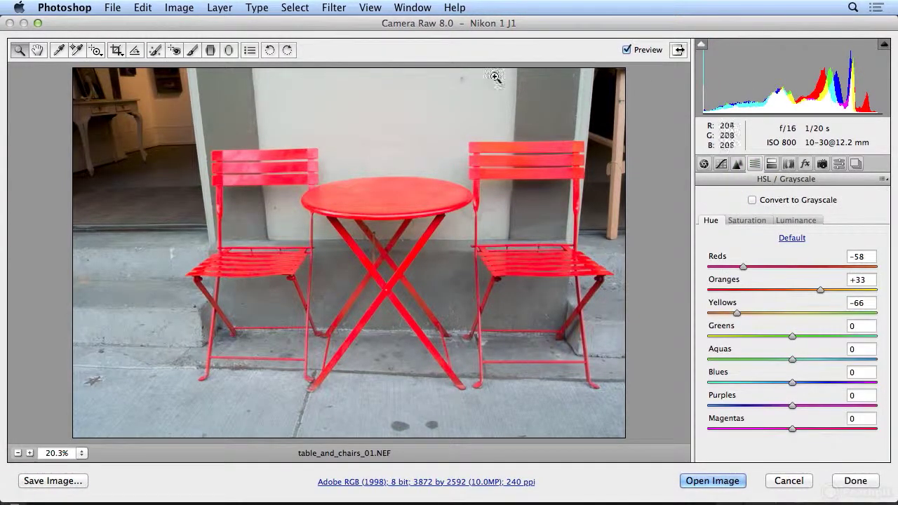
click(628, 51)
click(628, 51)
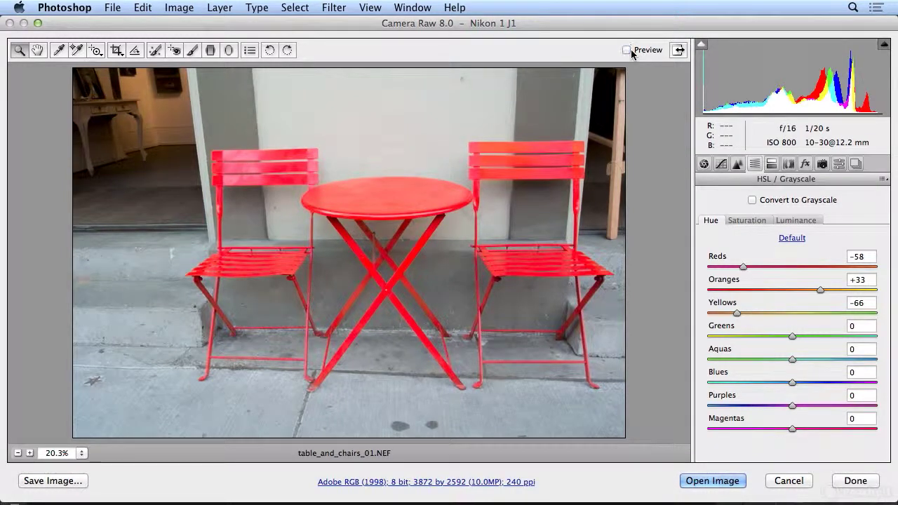
click(628, 51)
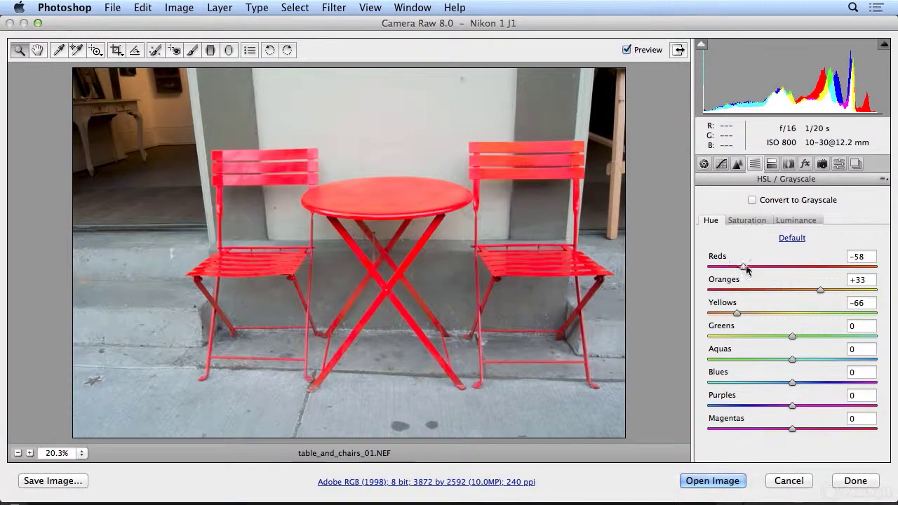
mouse_move(746, 266)
mouse_down()
mouse_move(796, 263)
mouse_move(755, 267)
mouse_up()
drag(814, 289, 795, 292)
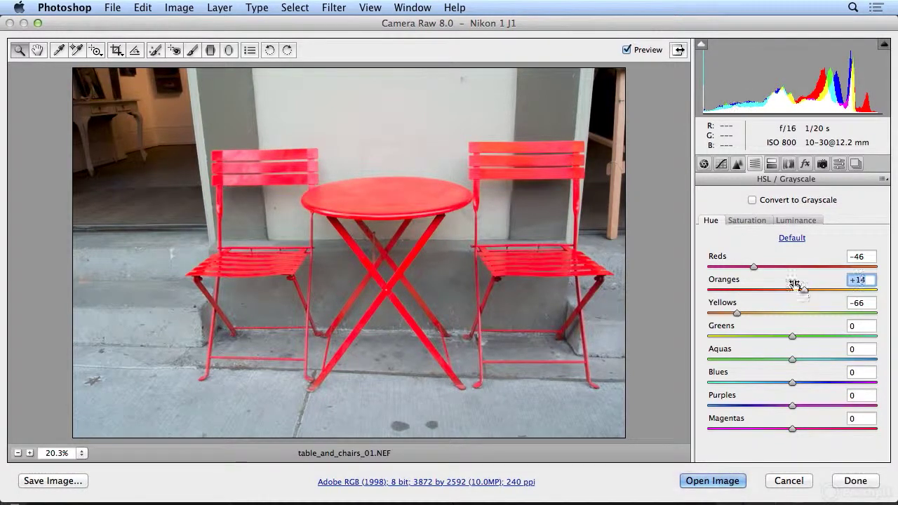
Step: Try a Reds saturation of -100 and compare the photo with and without the saturation change
click(747, 220)
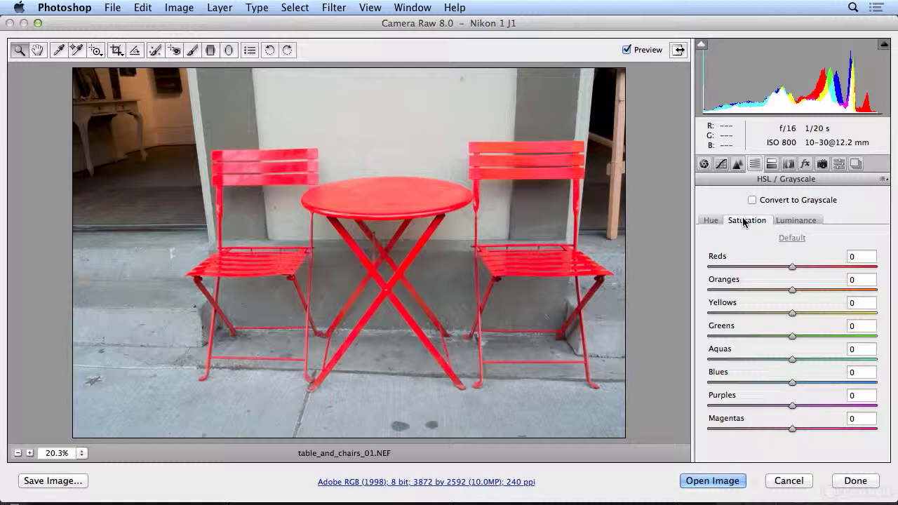
drag(794, 268, 677, 279)
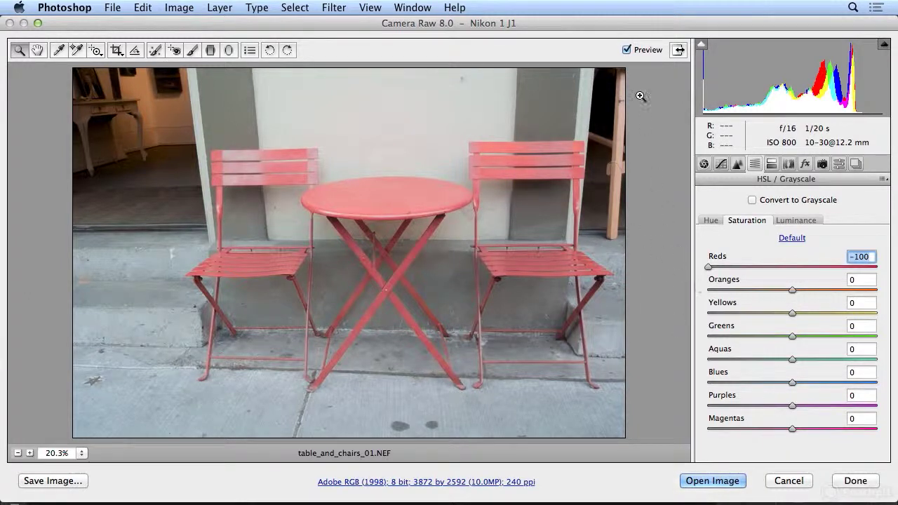
click(627, 50)
click(629, 51)
click(629, 51)
click(629, 51)
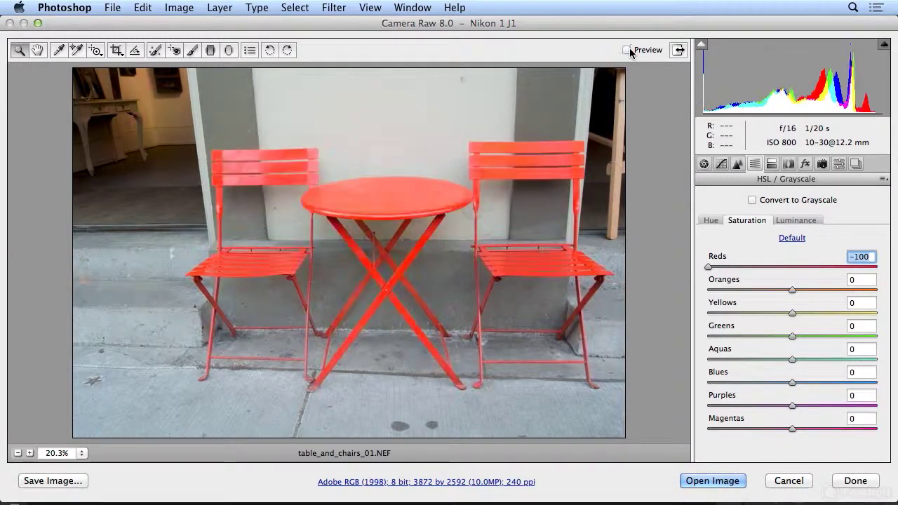
click(630, 51)
click(629, 51)
click(630, 51)
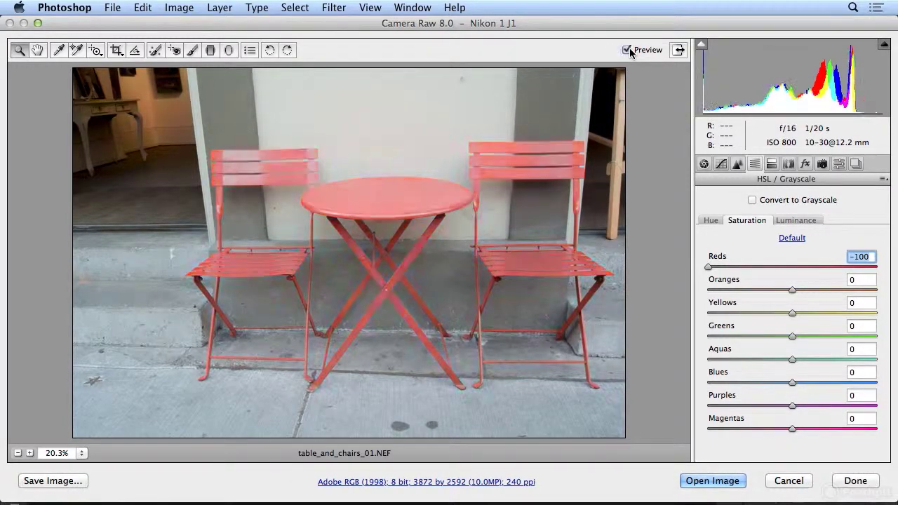
Step: Try a Reds saturation of +100 and compare the chairs before and after
drag(709, 267, 888, 281)
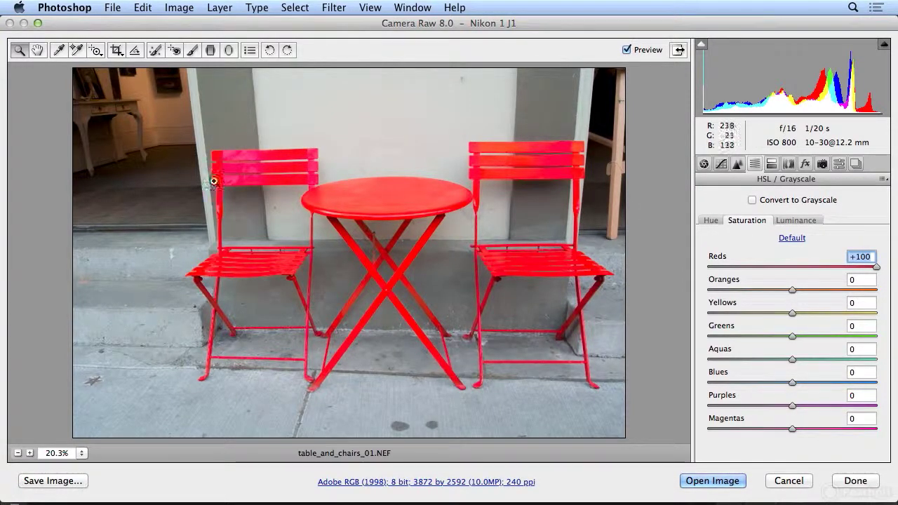
click(627, 49)
click(627, 50)
click(628, 50)
click(627, 50)
Step: Set the saturation to Reds +10 and Oranges +52, and lower the luminance of the Reds
drag(876, 267, 842, 308)
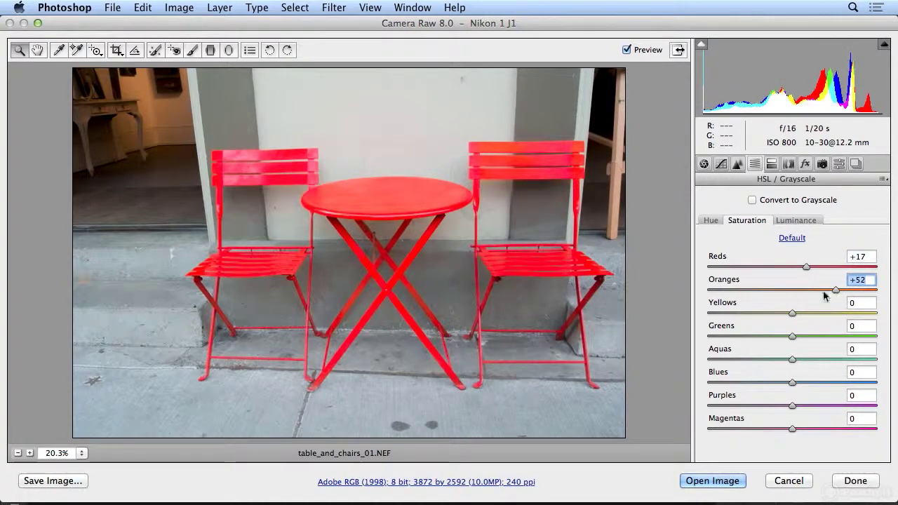
mouse_move(807, 267)
mouse_down()
mouse_move(779, 267)
mouse_move(801, 267)
mouse_up()
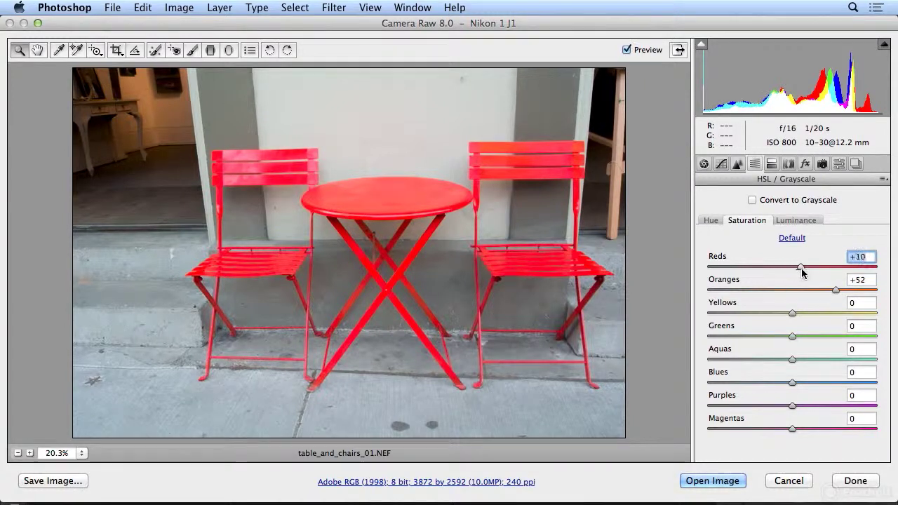
click(787, 221)
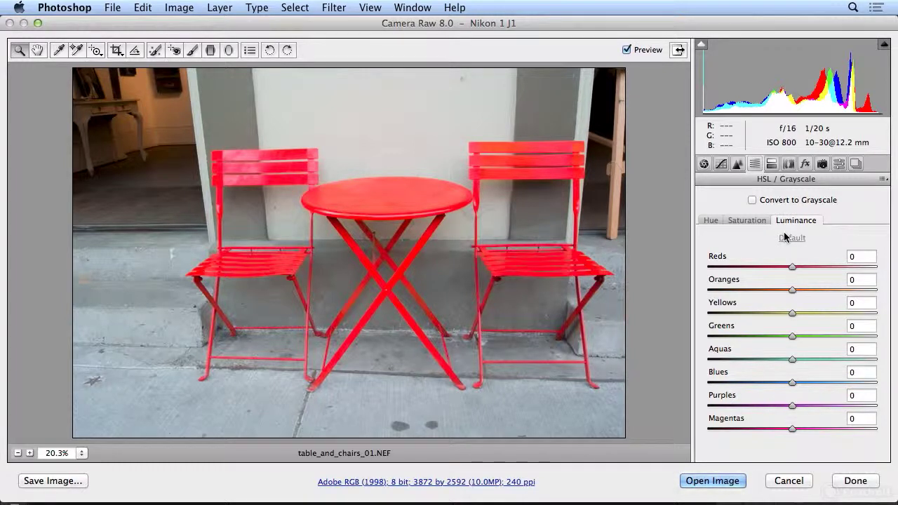
drag(793, 267, 740, 265)
Step: Set the Magentas saturation to -64 and the Magentas hue to -51
click(746, 220)
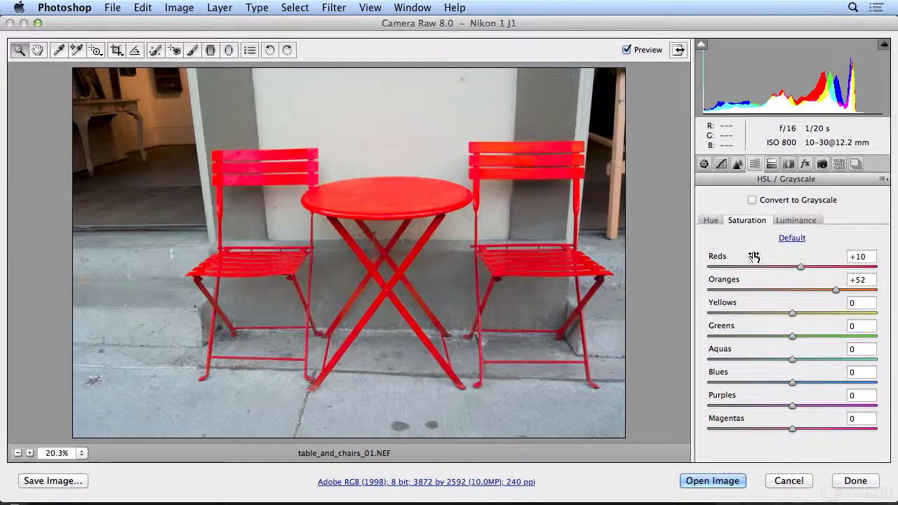
drag(794, 430, 744, 446)
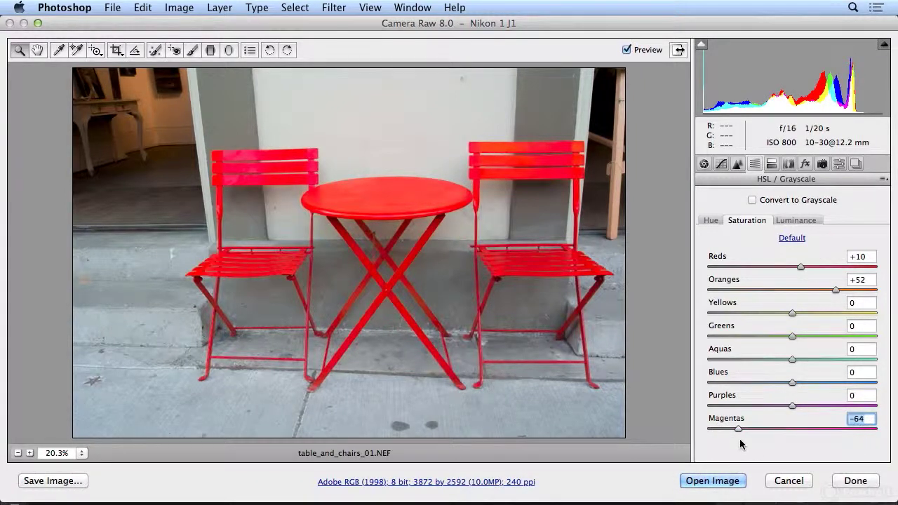
click(709, 220)
drag(794, 428, 749, 427)
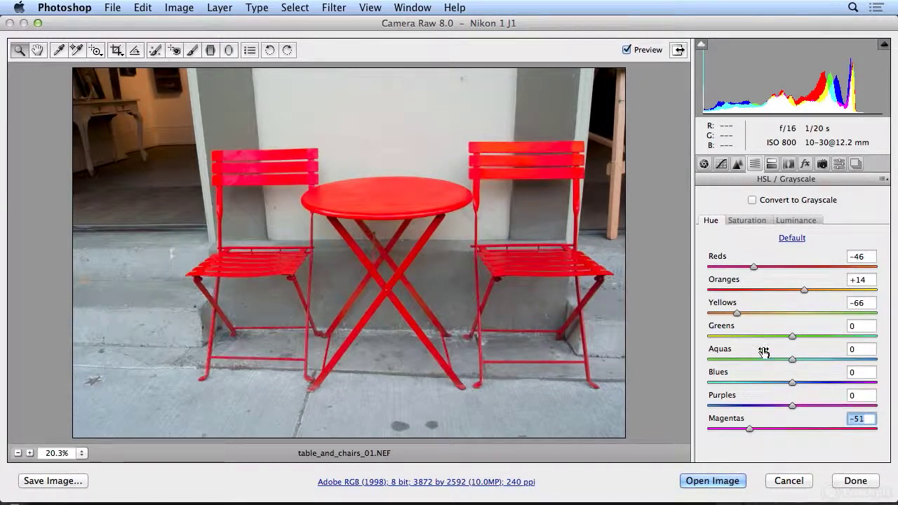
Step: Apply the Camera Raw edits and compare table_and_chairs_01.jpg with the edited NEF in Bridge, magnifying the tabletop
click(856, 481)
key(super+Tab)
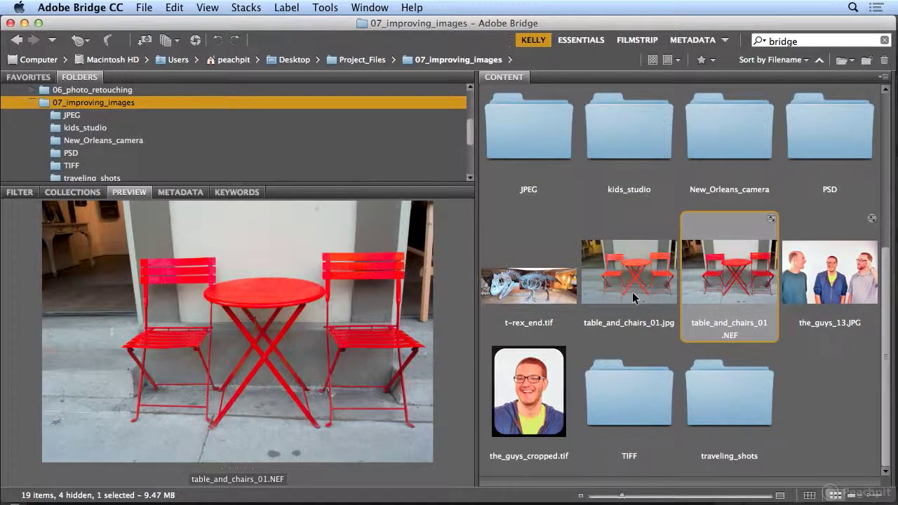
click(633, 298)
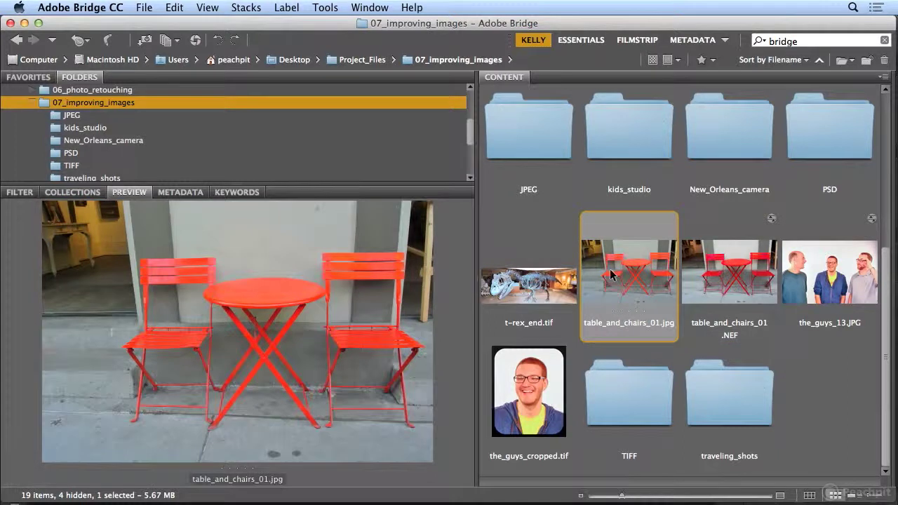
click(725, 288)
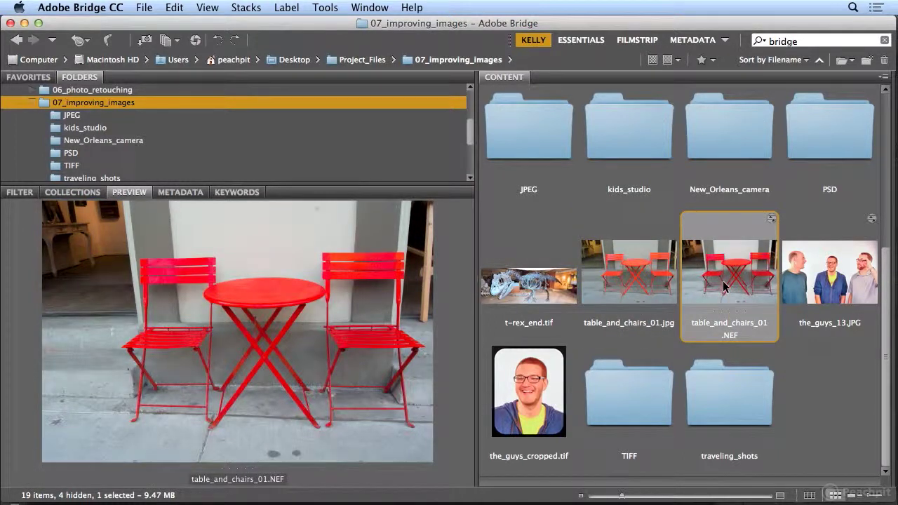
click(271, 285)
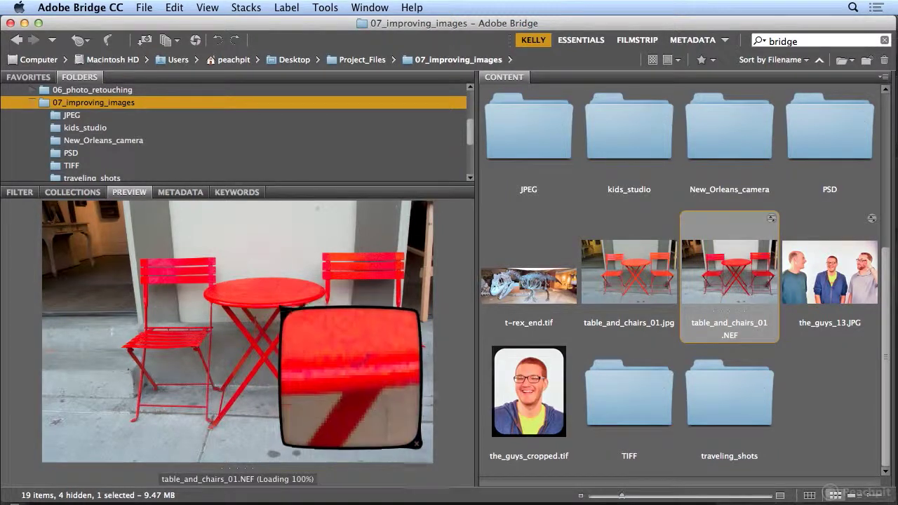
Step: Reopen table_and_chairs_01.NEF in Camera Raw, inspect the tabletop up close and set Clarity to +22
double_click(713, 266)
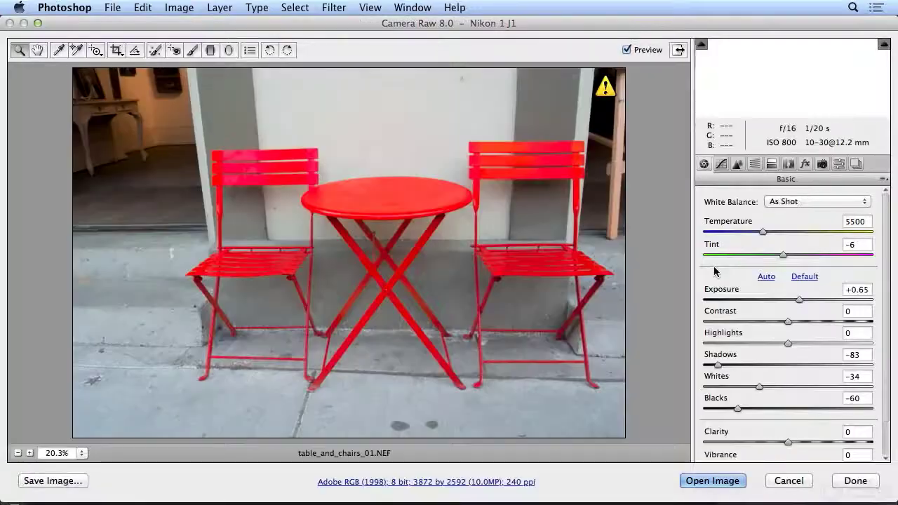
click(398, 201)
click(388, 225)
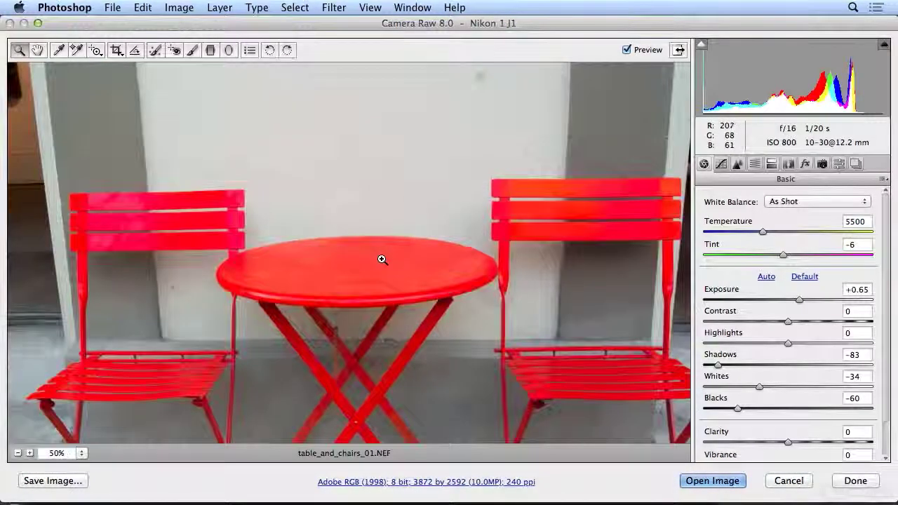
click(372, 264)
click(362, 269)
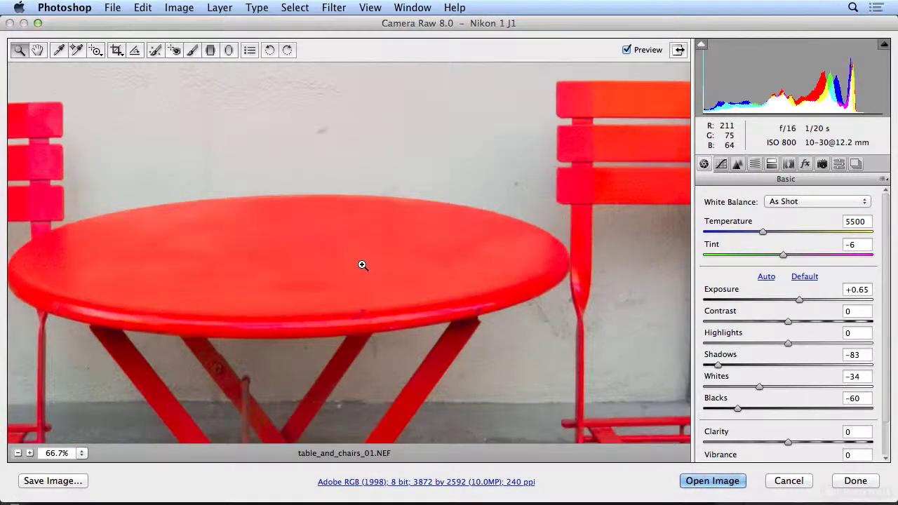
scroll(814, 368, down, 1)
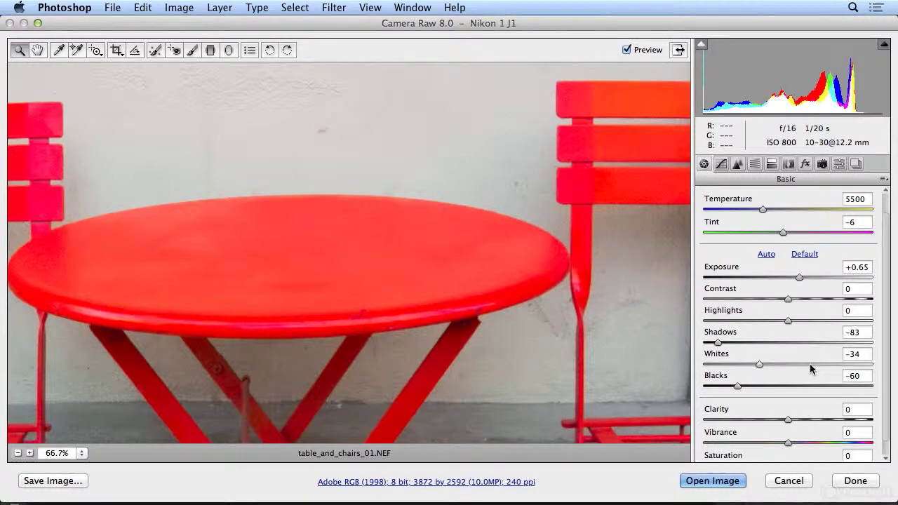
drag(789, 420, 807, 419)
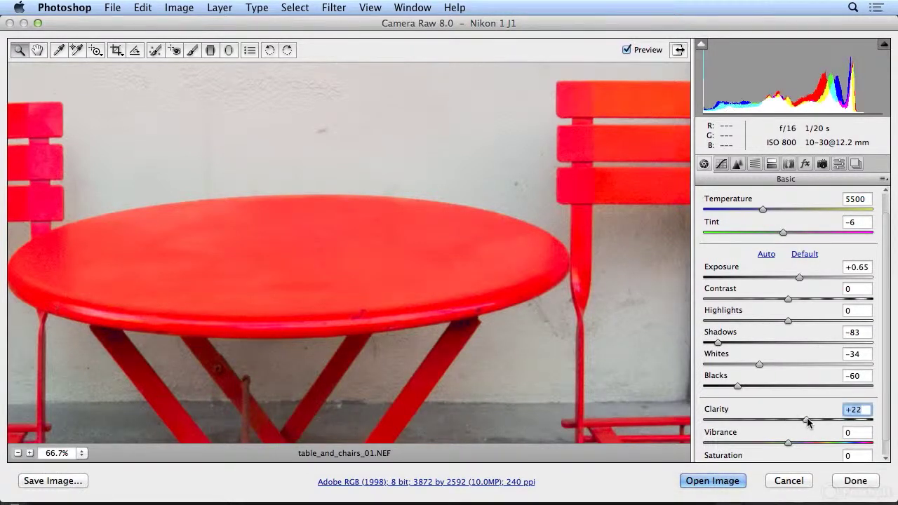
Step: Set noise reduction to Luminance 40, Luminance Detail 69 and Luminance Contrast 80, and compare the tabletop before and after
click(738, 165)
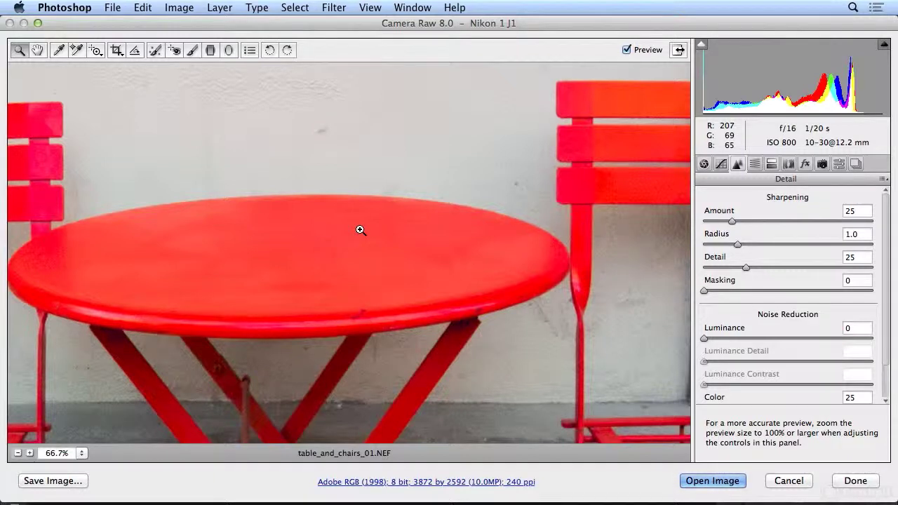
drag(704, 340, 820, 364)
drag(705, 386, 838, 385)
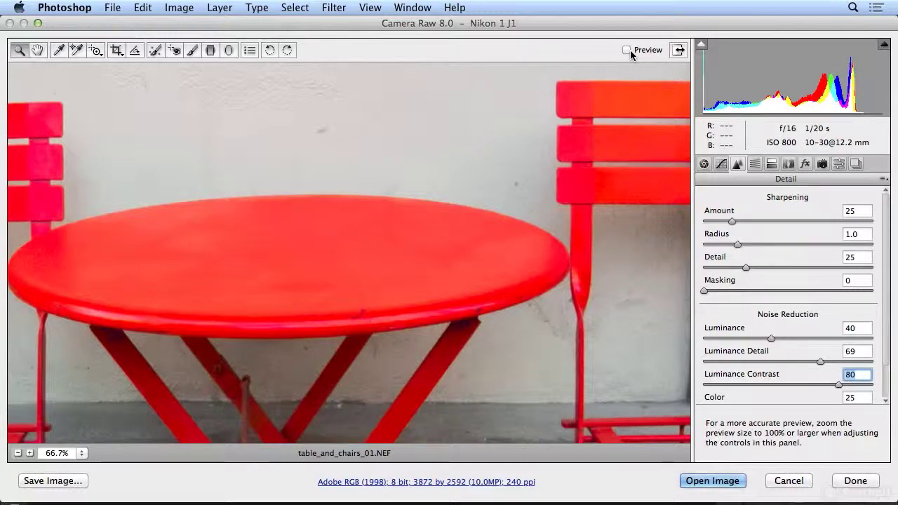
click(630, 49)
click(630, 50)
Step: Compare the table and both chairs with and without noise reduction, and apply the Camera Raw edits
key(super+minus)
key(super+minus)
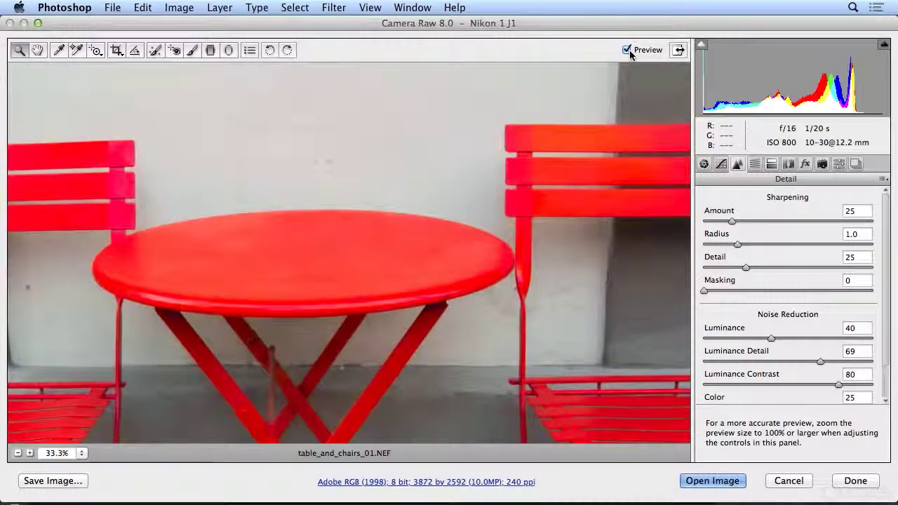
key(super+minus)
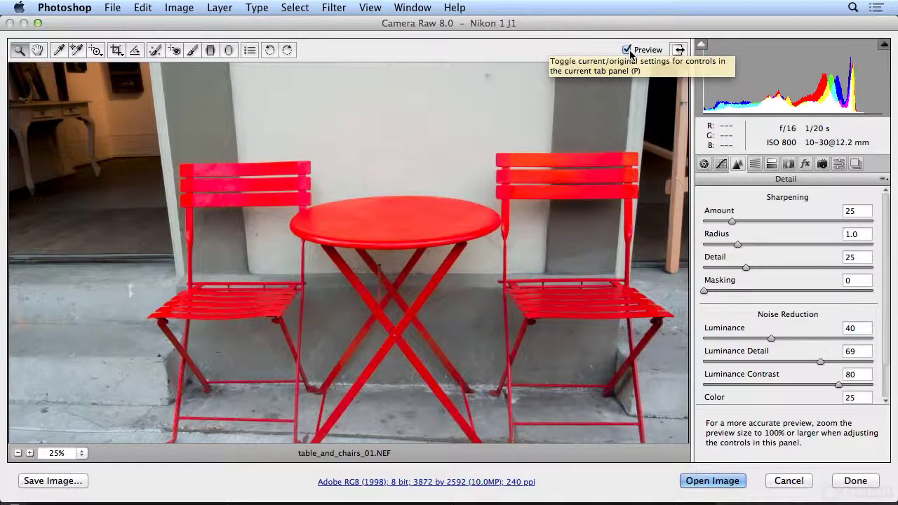
click(628, 51)
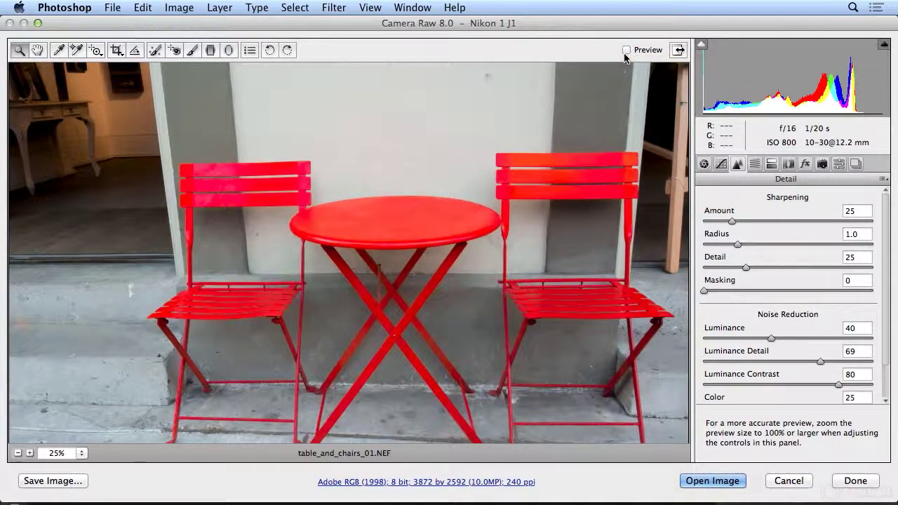
click(626, 51)
click(852, 483)
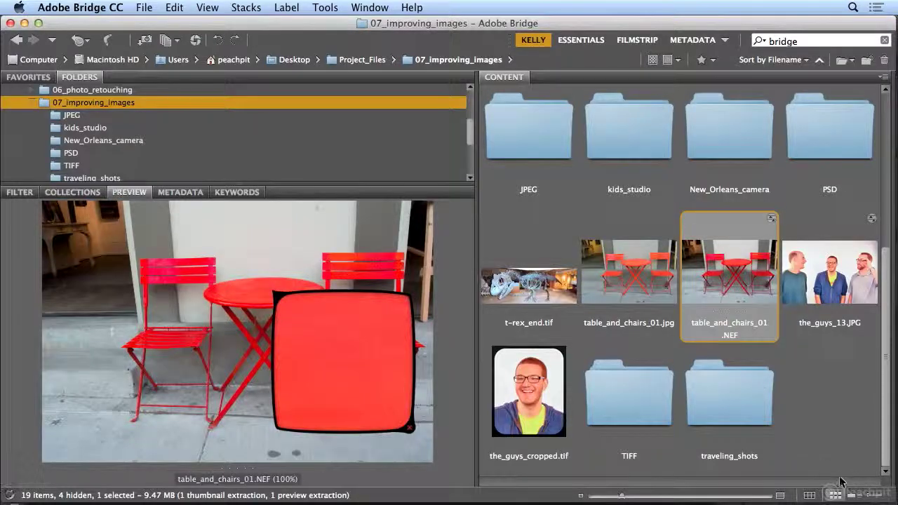
Step: Compare table_and_chairs_01.jpg with the edited table_and_chairs_01.NEF, closing the magnifying loupe to view the whole photo
click(629, 296)
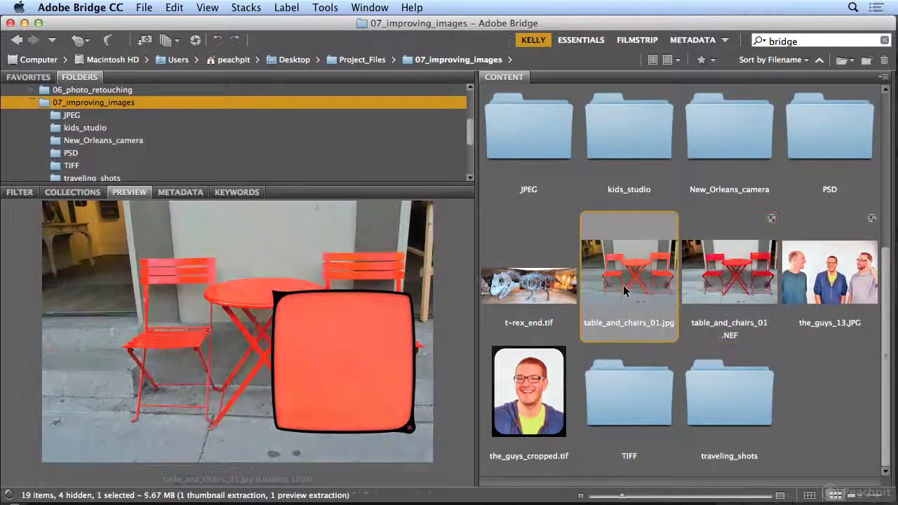
click(410, 428)
click(728, 280)
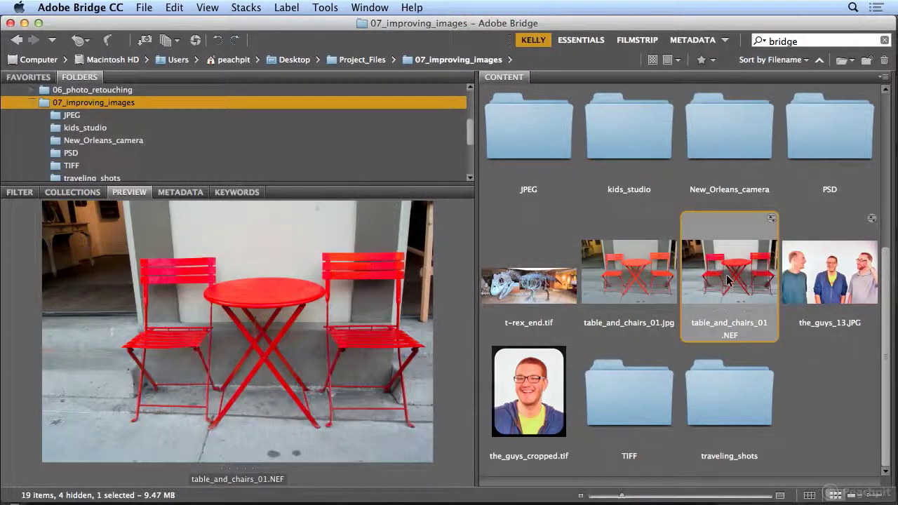
click(627, 284)
click(722, 284)
Step: Collapse the folder list to enlarge the preview and compare the table-and-chairs JPEG with the edited NEF at the larger size
double_click(76, 78)
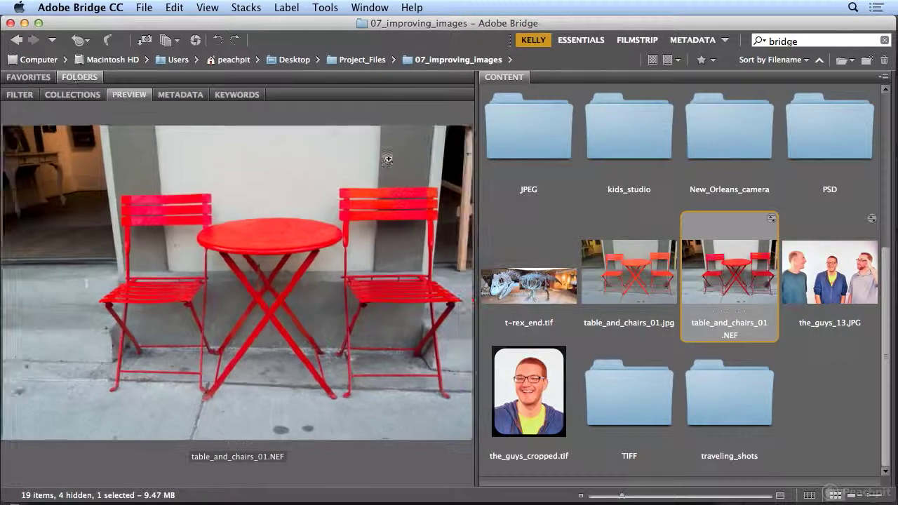
click(638, 274)
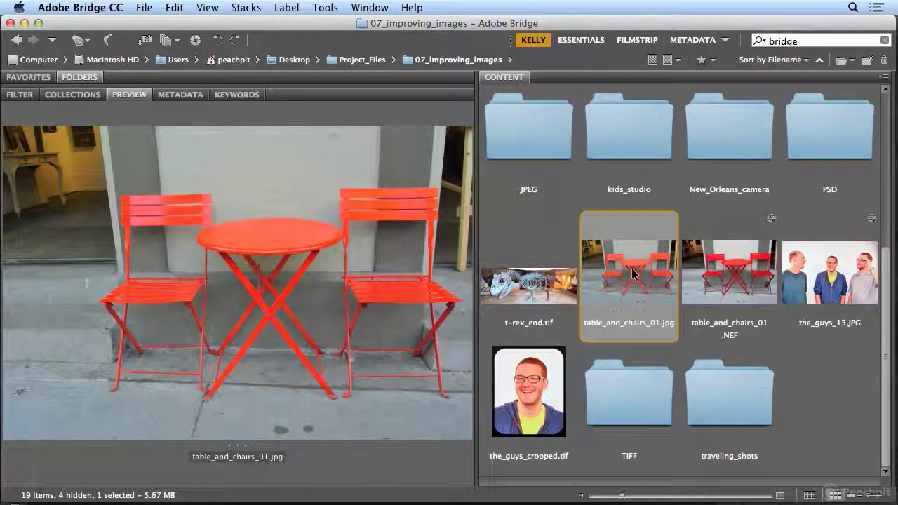
click(731, 270)
Step: Compare the original door_01.jpg with the edited door_01.NEF in the enlarged preview
scroll(731, 271, up, 3)
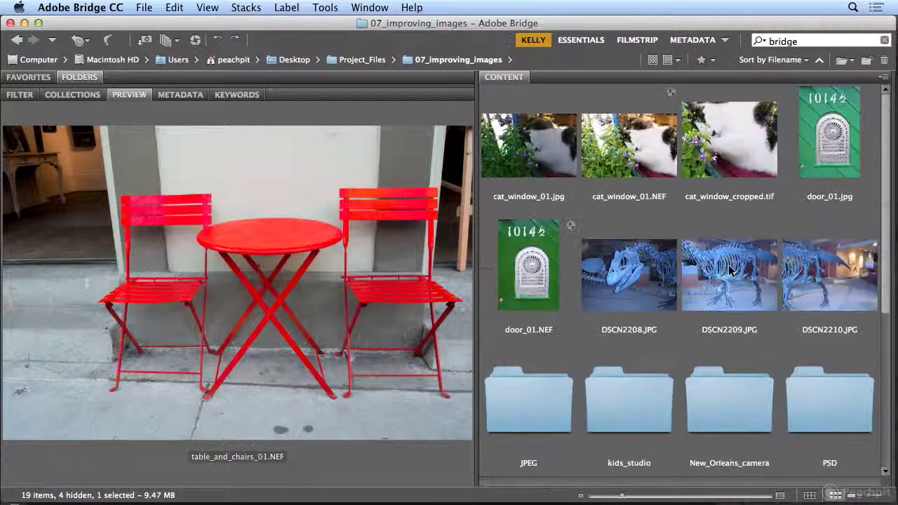
click(807, 166)
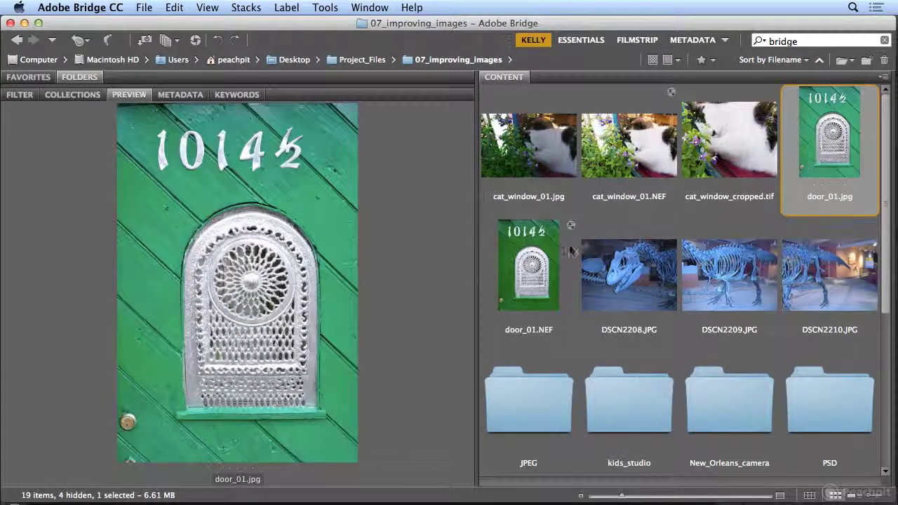
click(517, 265)
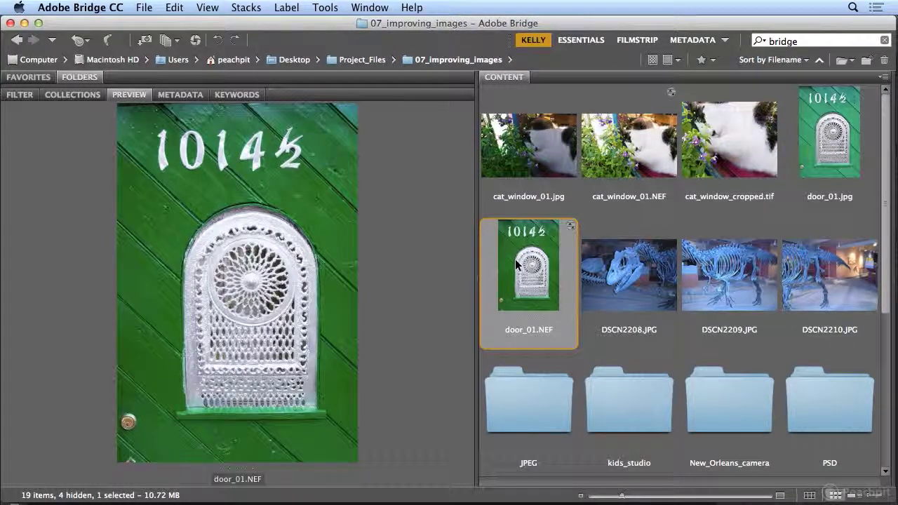